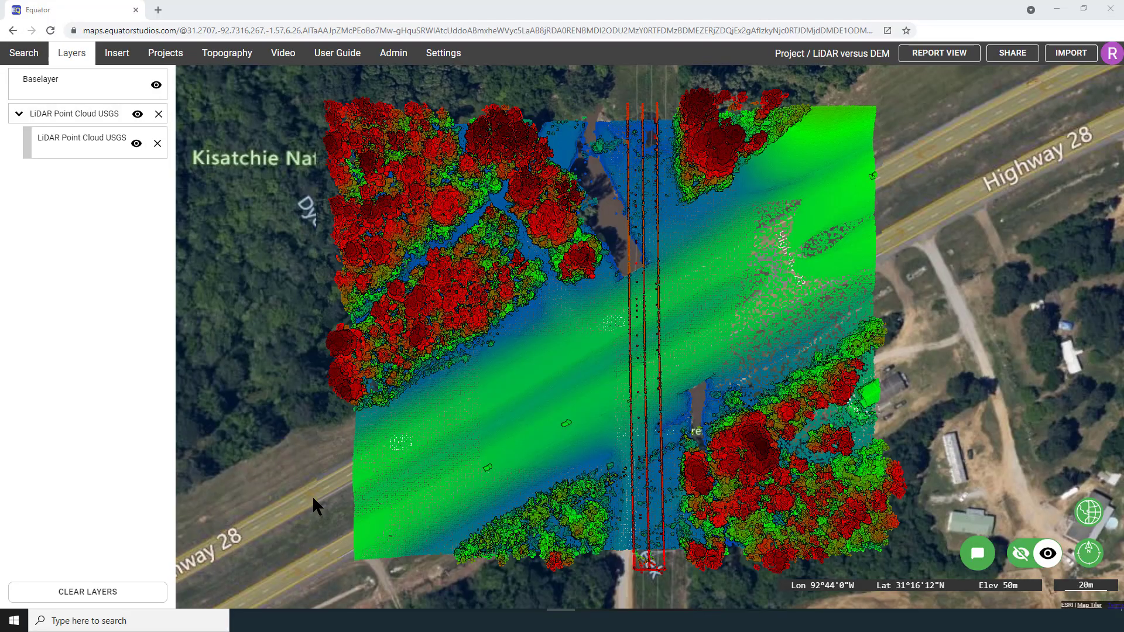
- Tilt the map, limit the LiDAR layer to Ground-classified points only, and fly to a top-down view
middle_drag(311, 496, 444, 462)
scroll(527, 483, up, 5)
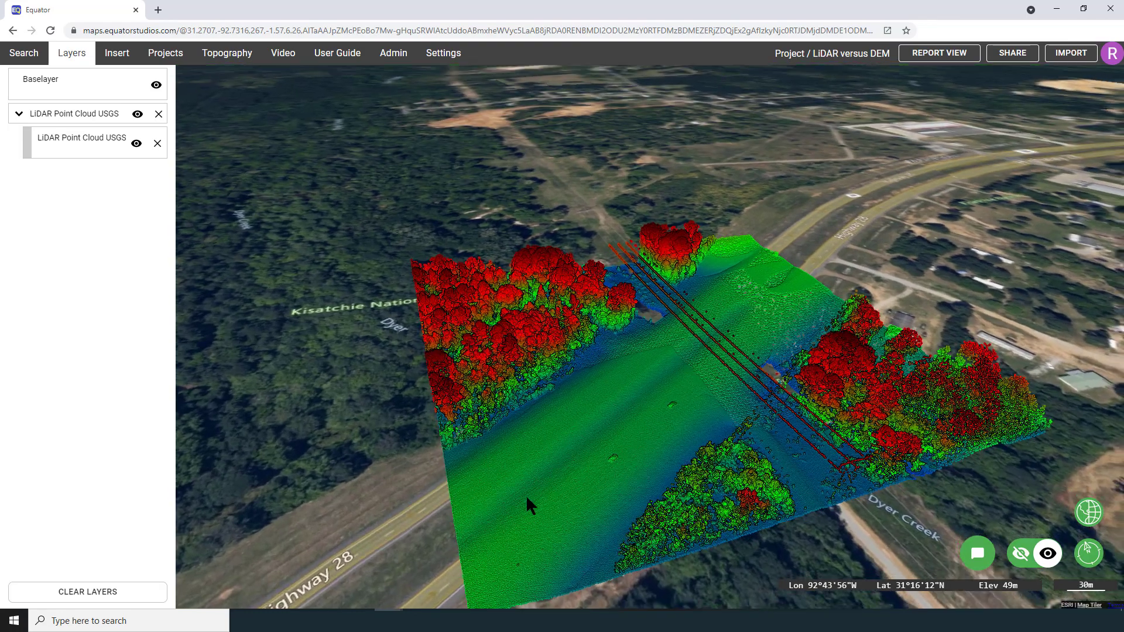
click(54, 149)
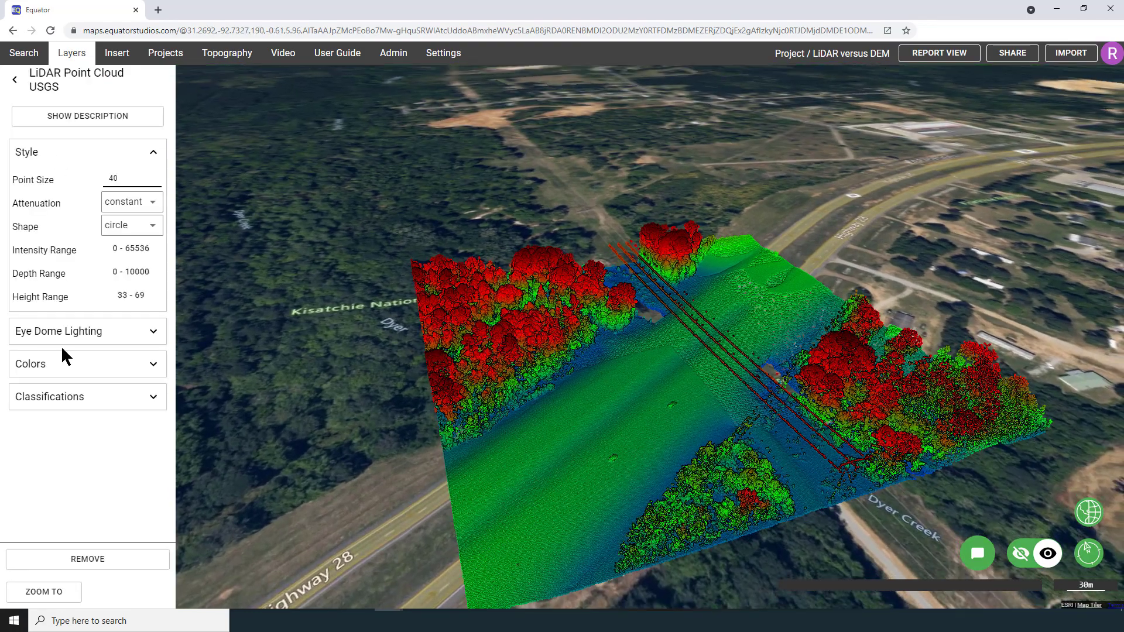
click(151, 397)
click(78, 456)
click(139, 526)
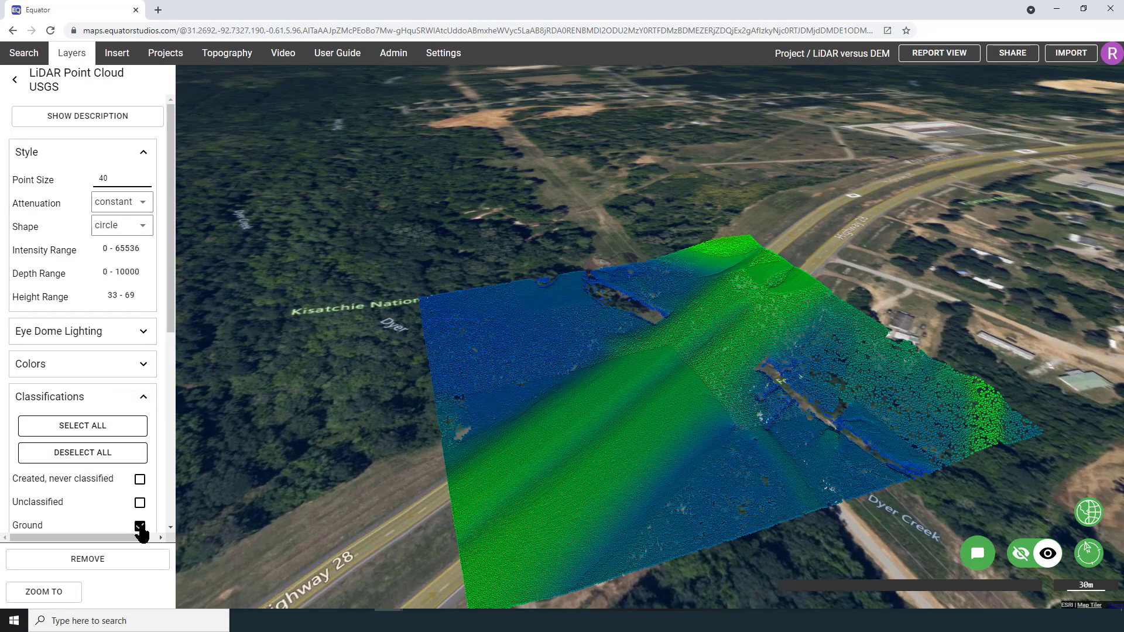
double_click(610, 459)
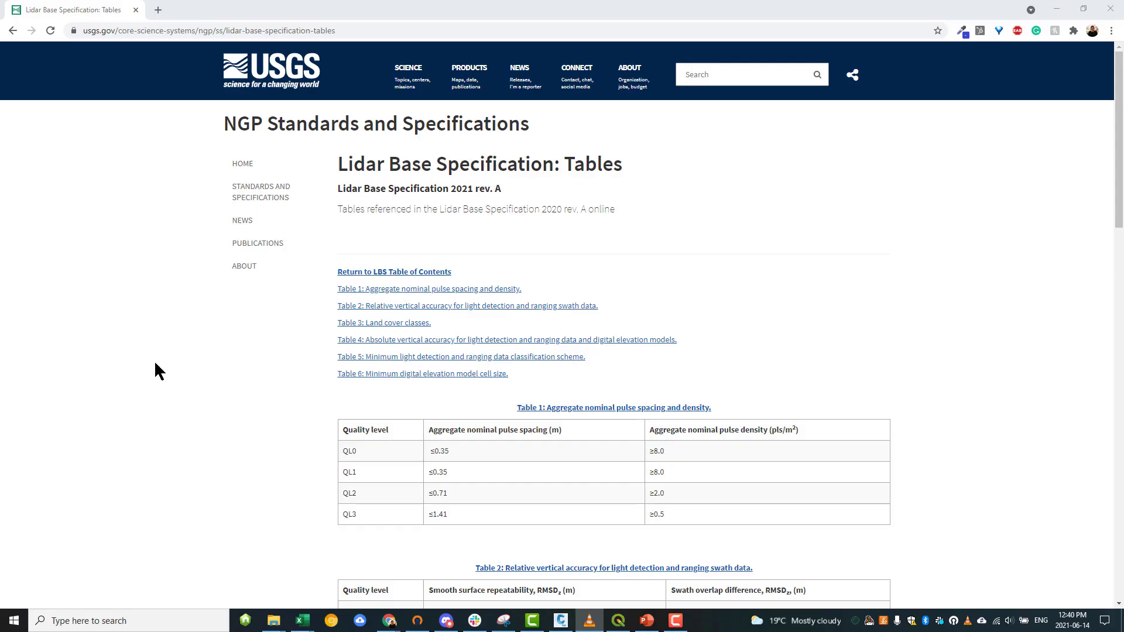
- Scroll the Lidar Base Specification Tables page to Table 4 and highlight the QL1 NVA value ≤0.196
click(211, 119)
scroll(955, 199, down, 7)
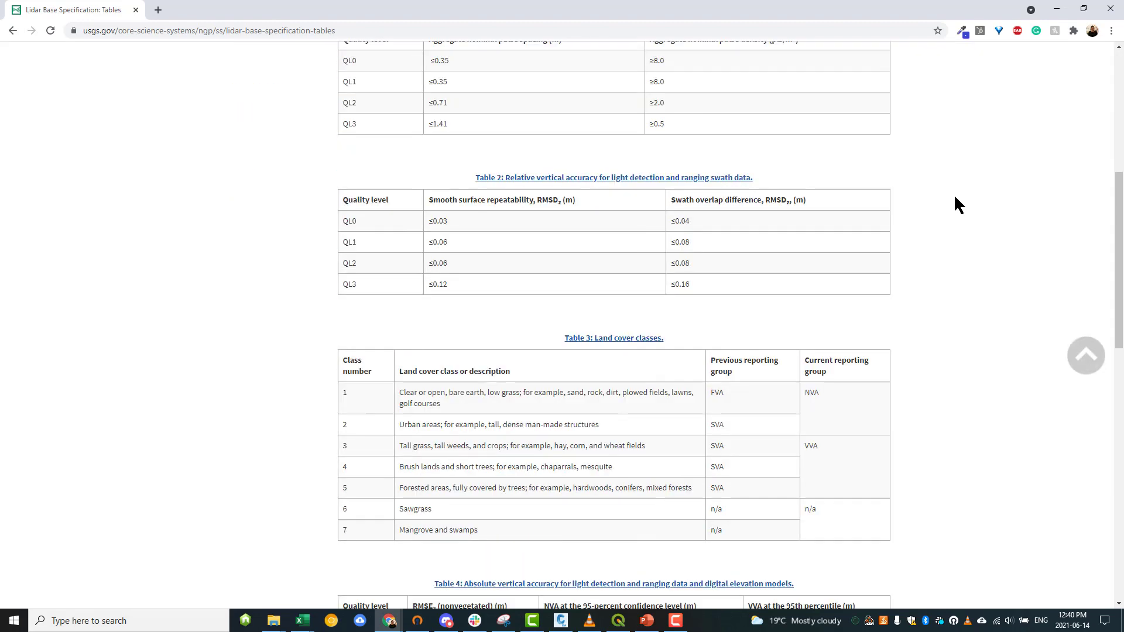
scroll(955, 205, down, 4)
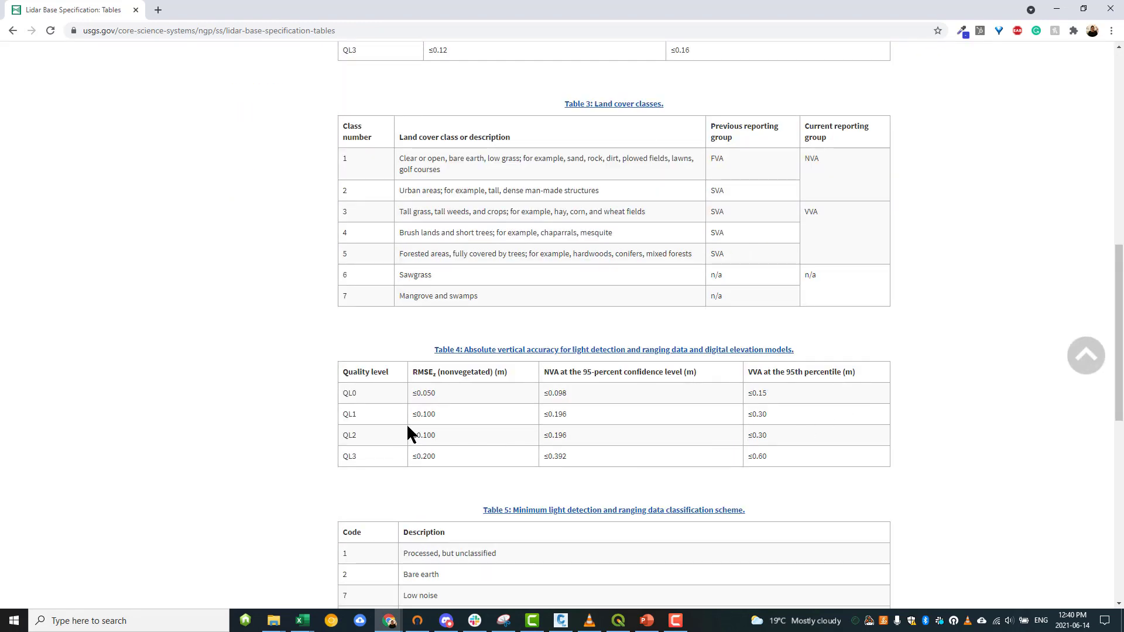
drag(368, 422, 339, 414)
click(562, 417)
double_click(553, 414)
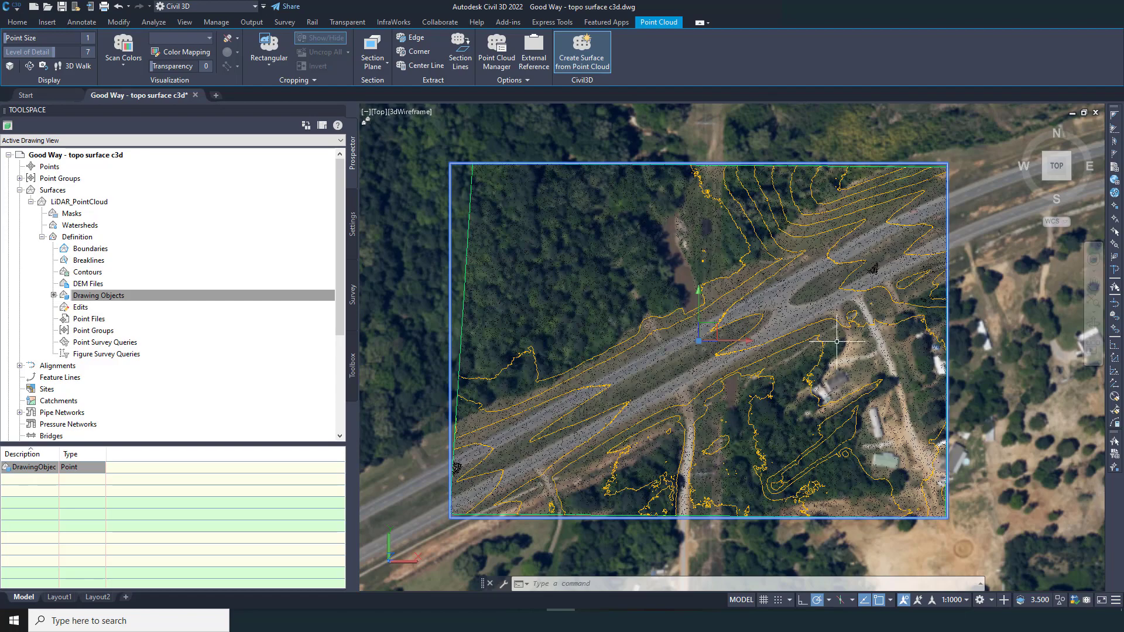
scroll(739, 353, up, 3)
scroll(739, 352, up, 5)
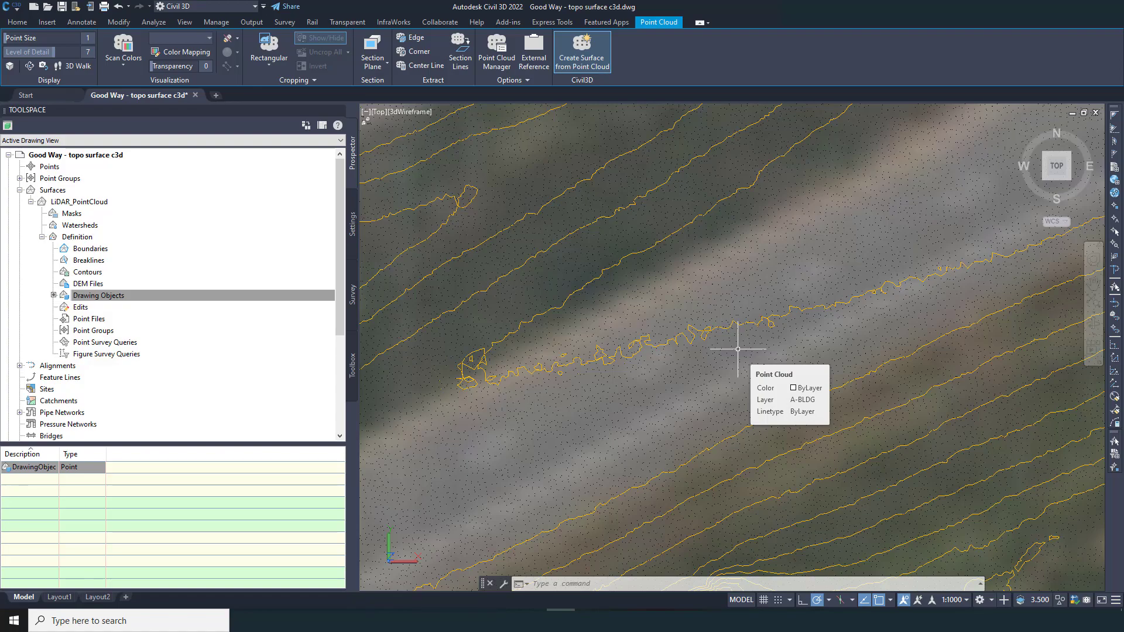
scroll(784, 108, down, 3)
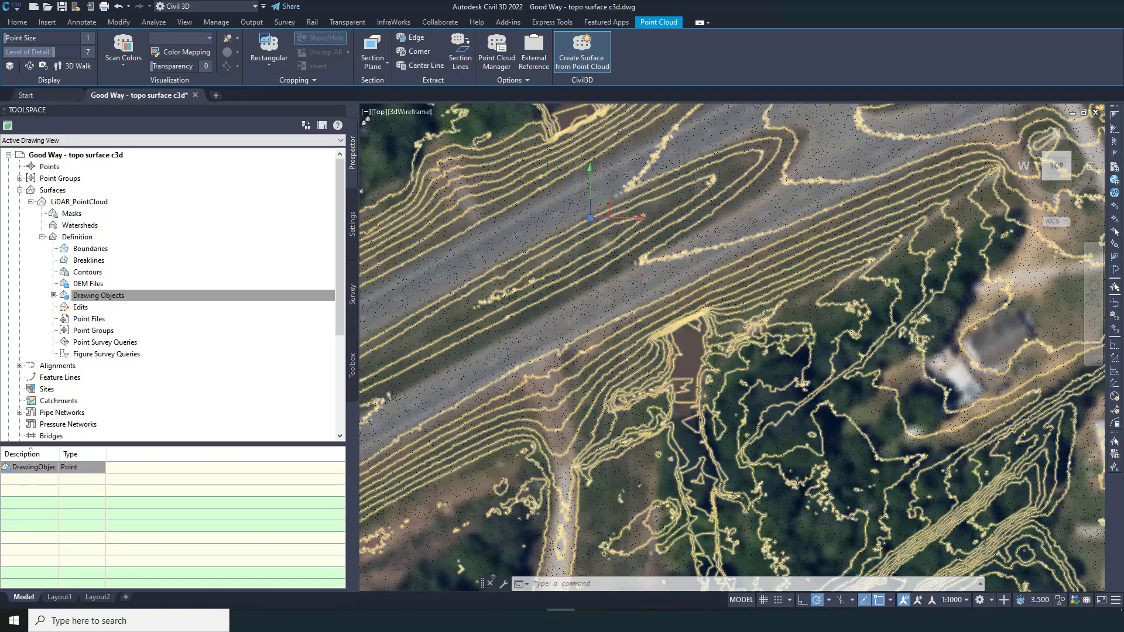
scroll(674, 325, up, 5)
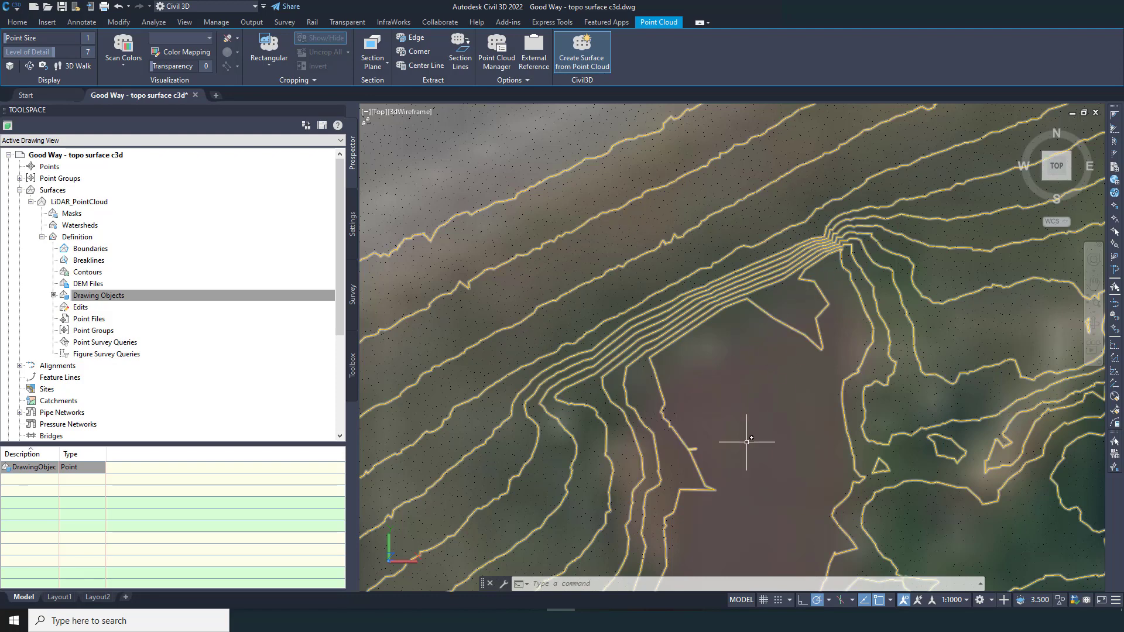
scroll(755, 436, down, 3)
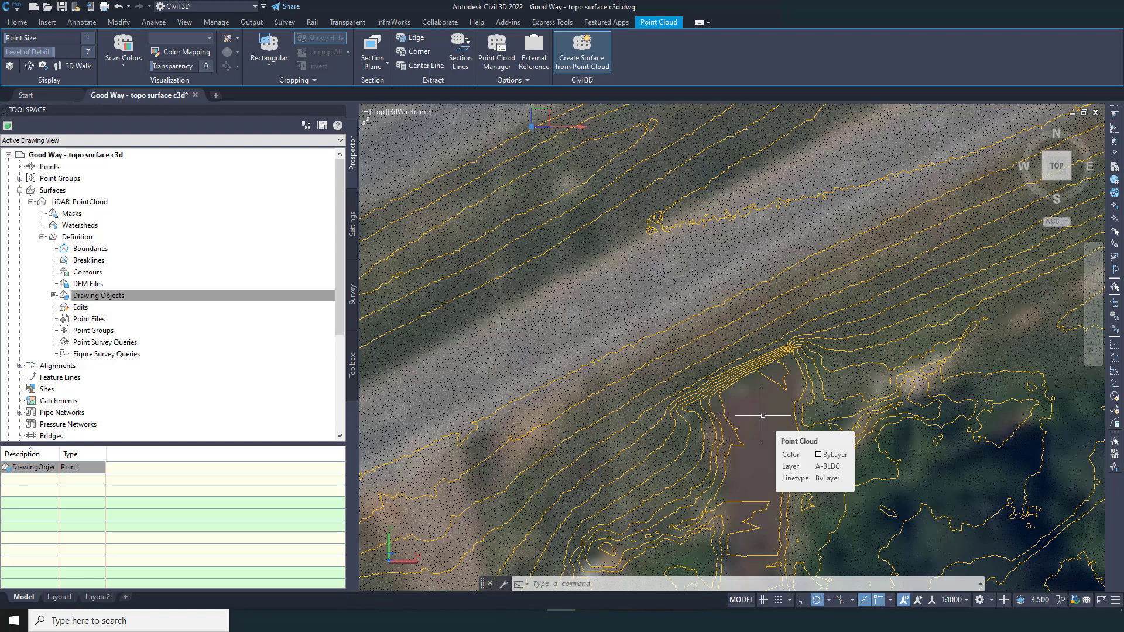
scroll(831, 294, down, 2)
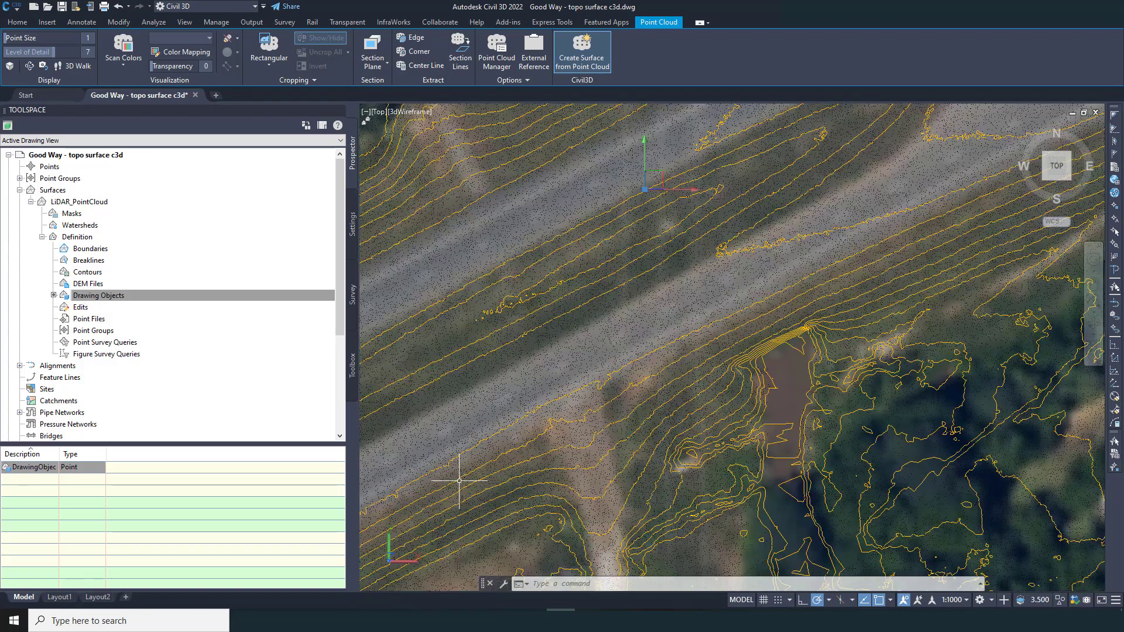
scroll(759, 312, up, 2)
scroll(621, 416, up, 1)
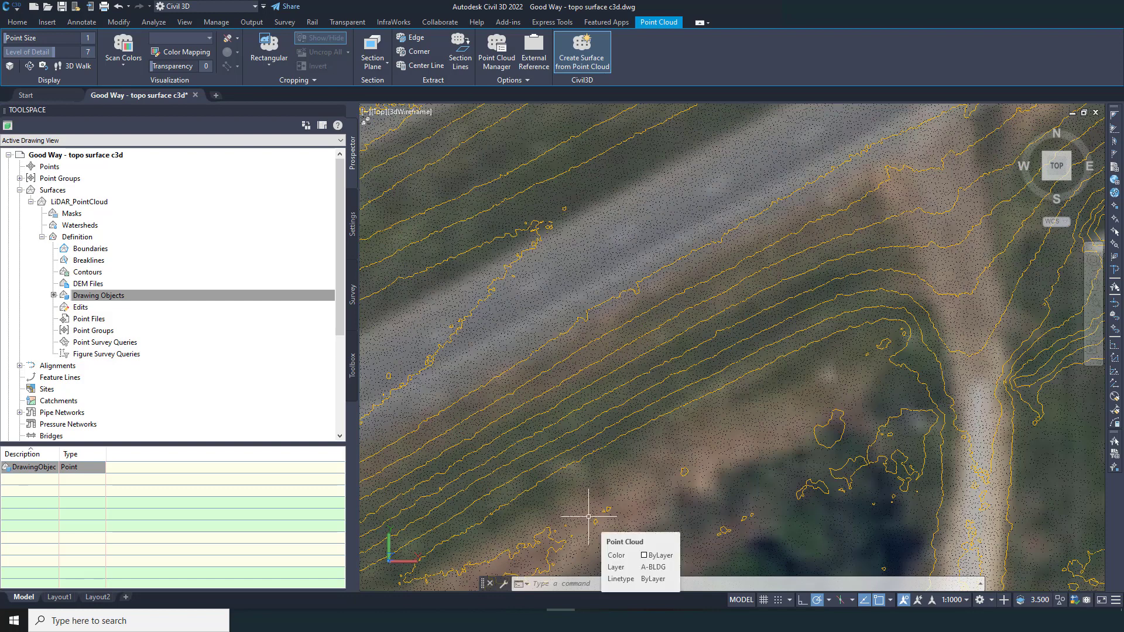
scroll(588, 517, up, 1)
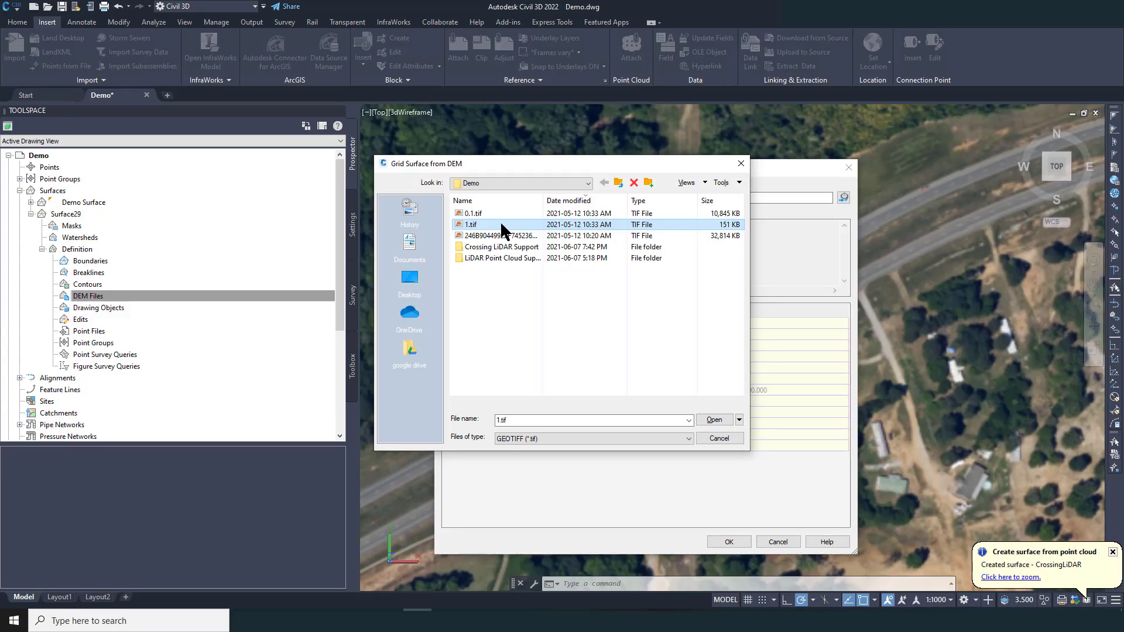
- Choose 1.tif as the DEM file and confirm adding it to Surface29
double_click(501, 224)
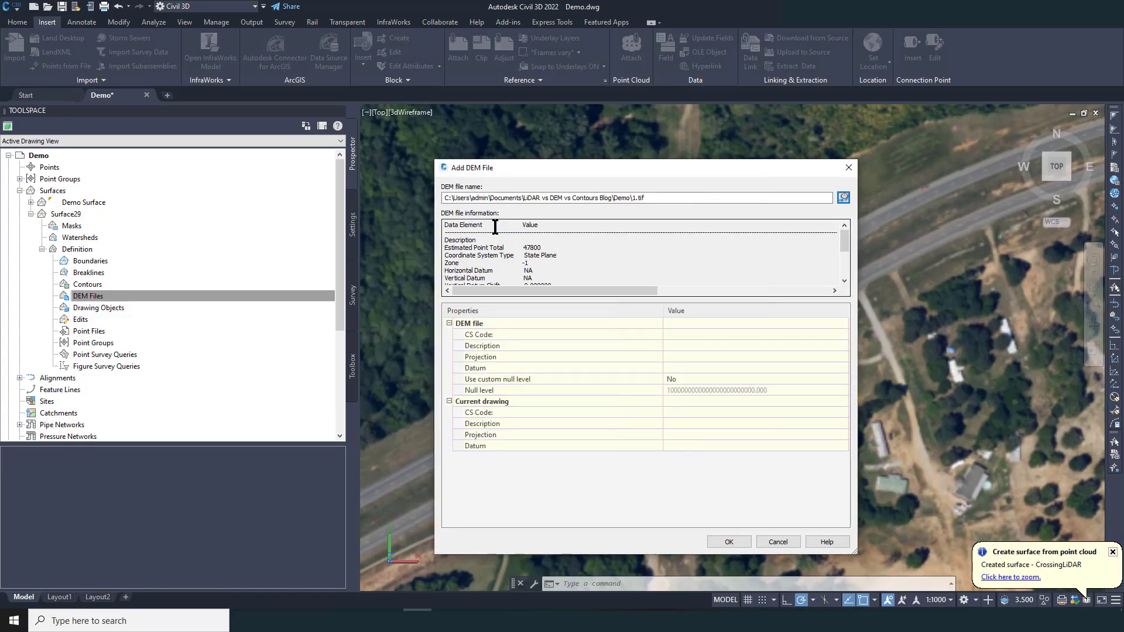
click(729, 541)
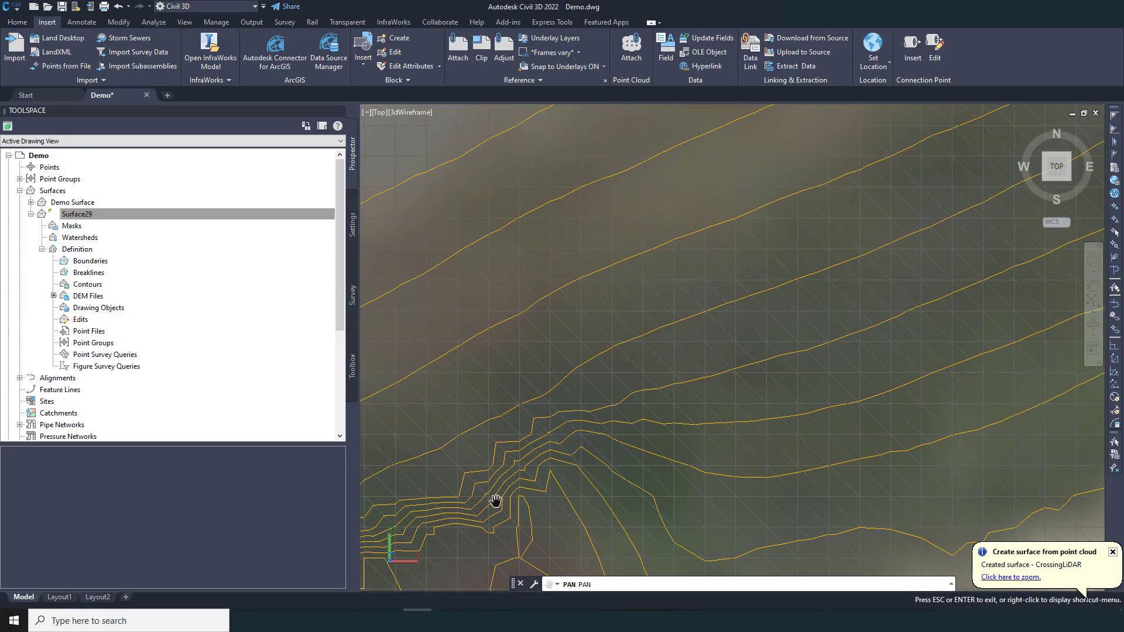
drag(495, 501, 833, 308)
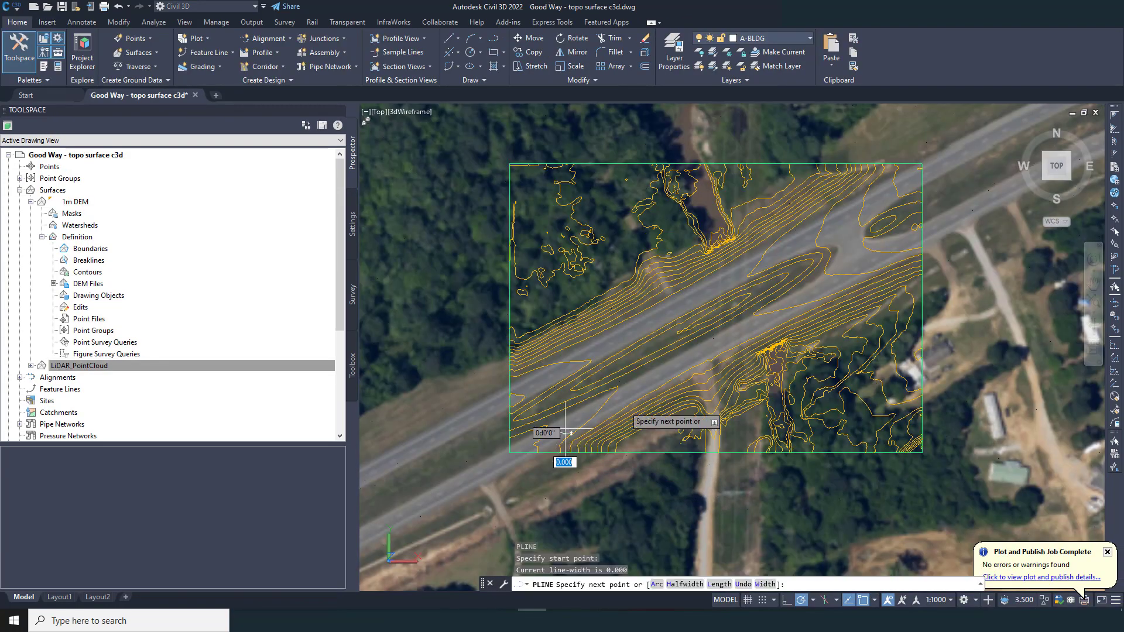
- Draw a polyline along the highway and place a quick profile view of the ground along it
click(560, 432)
click(868, 264)
click(277, 52)
click(293, 182)
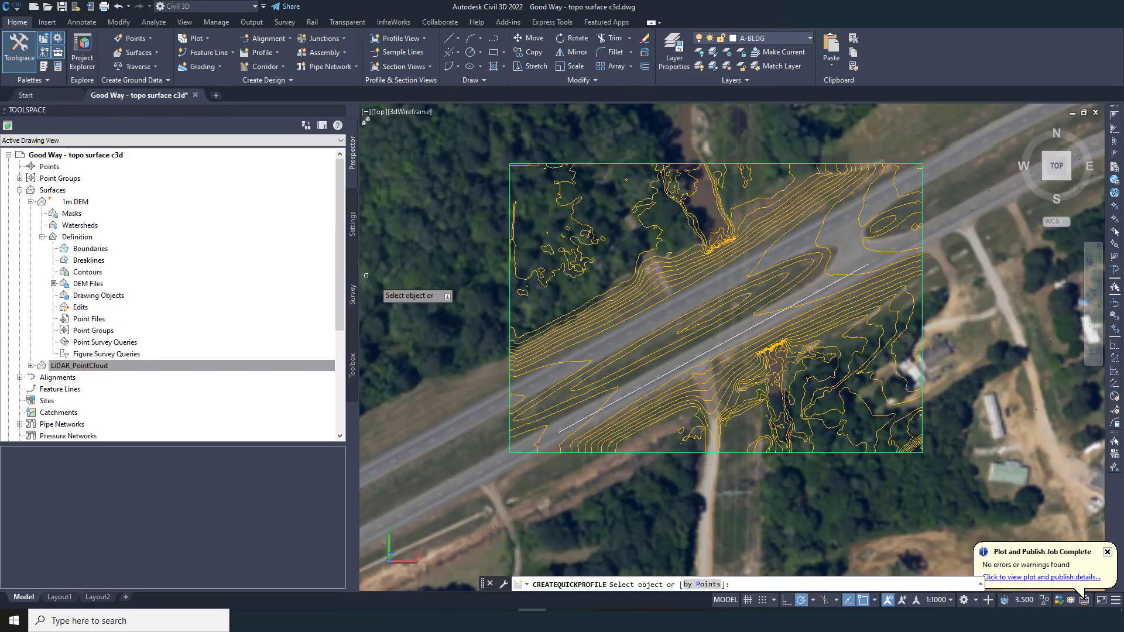
click(629, 390)
click(585, 408)
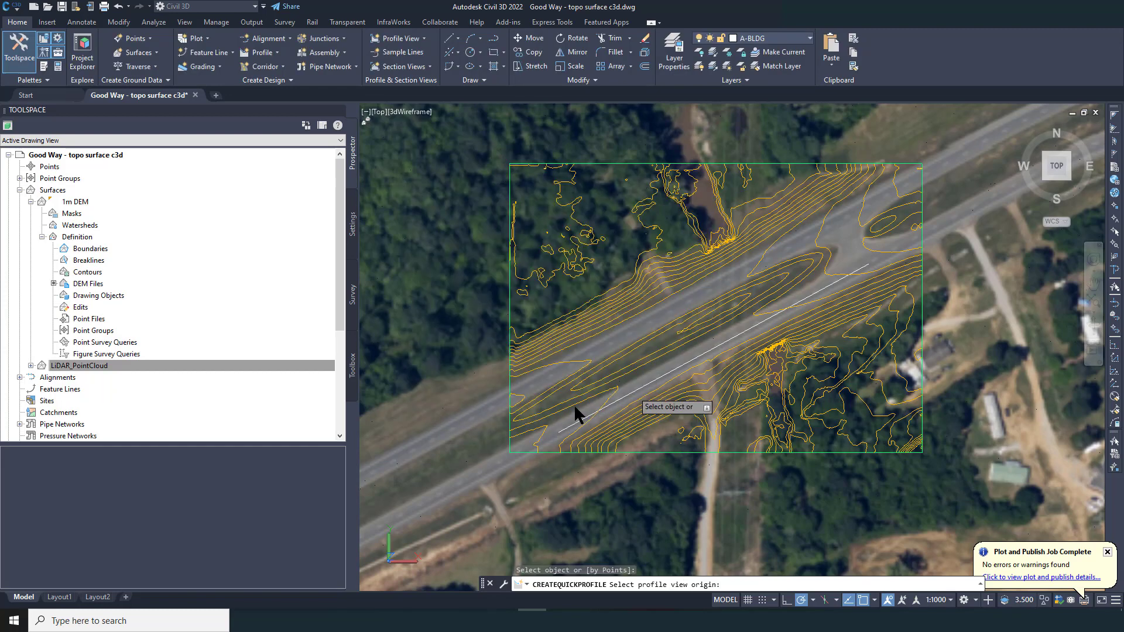
scroll(442, 365, down, 8)
click(496, 523)
- Pan along the new profile view to the end of the red ground profile
scroll(496, 523, up, 8)
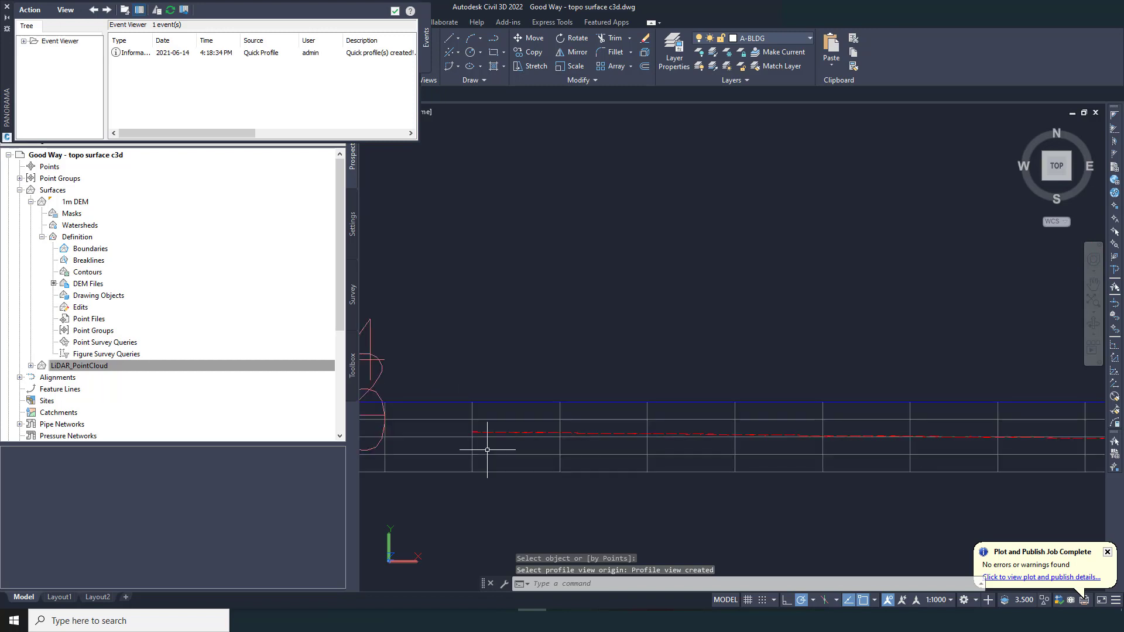
text(p)
key(Return)
drag(527, 452, 445, 449)
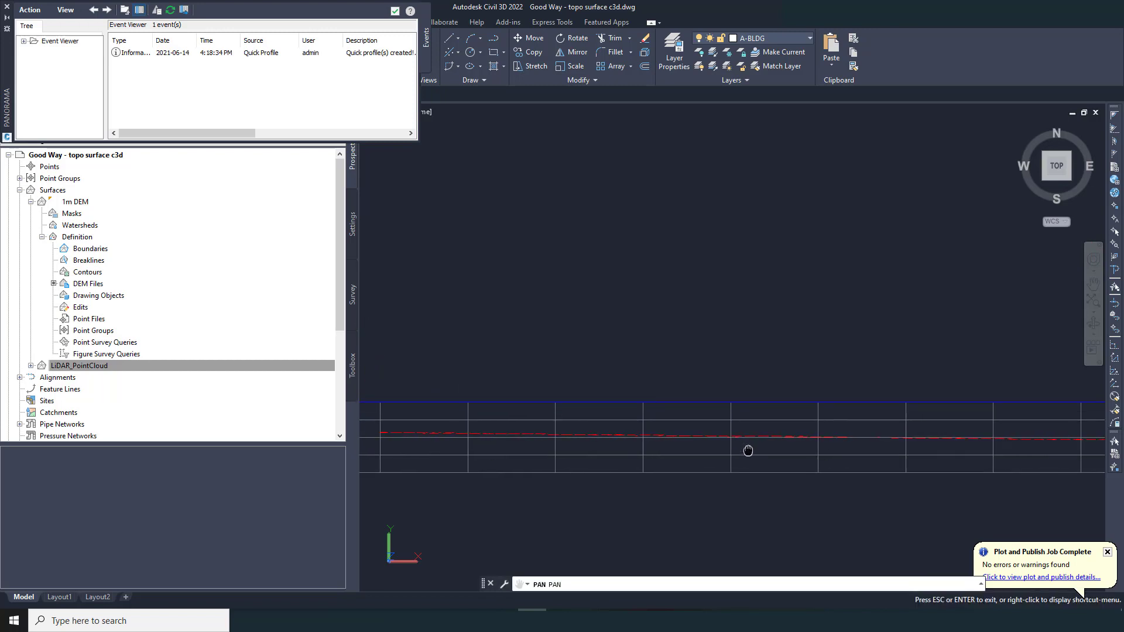
drag(724, 451, 647, 449)
drag(885, 448, 615, 447)
drag(925, 446, 568, 447)
mouse_move(959, 446)
mouse_down()
mouse_move(533, 448)
mouse_move(621, 448)
mouse_up()
mouse_move(994, 451)
mouse_down()
mouse_move(507, 452)
mouse_move(536, 450)
mouse_up()
drag(1035, 449, 502, 454)
drag(895, 455, 728, 455)
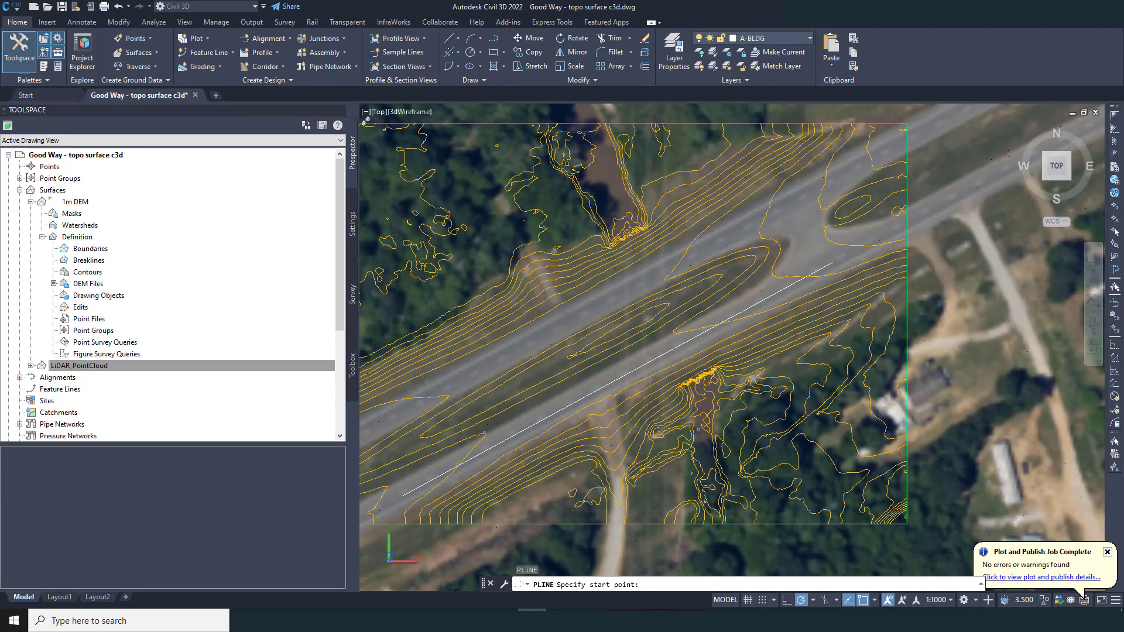
- Draw a line from the northern creek channel across the crossing and place its quick profile below the map
click(609, 200)
click(700, 392)
click(278, 56)
click(276, 117)
click(650, 269)
click(583, 407)
scroll(659, 287, down, 5)
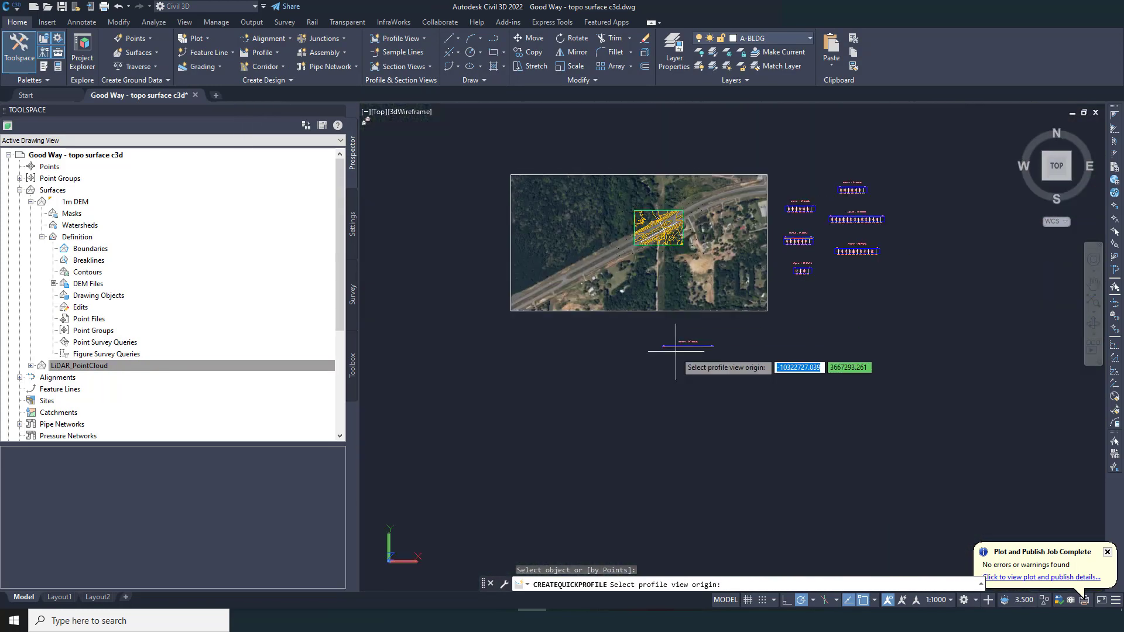
click(665, 340)
- Pan and zoom along the profile to center the ground's drop into the channel
scroll(692, 350, up, 3)
scroll(692, 349, up, 4)
text(p)
key(Return)
scroll(716, 332, up, 1)
drag(823, 333, 726, 332)
scroll(726, 331, up, 1)
drag(881, 341, 687, 342)
scroll(929, 354, up, 1)
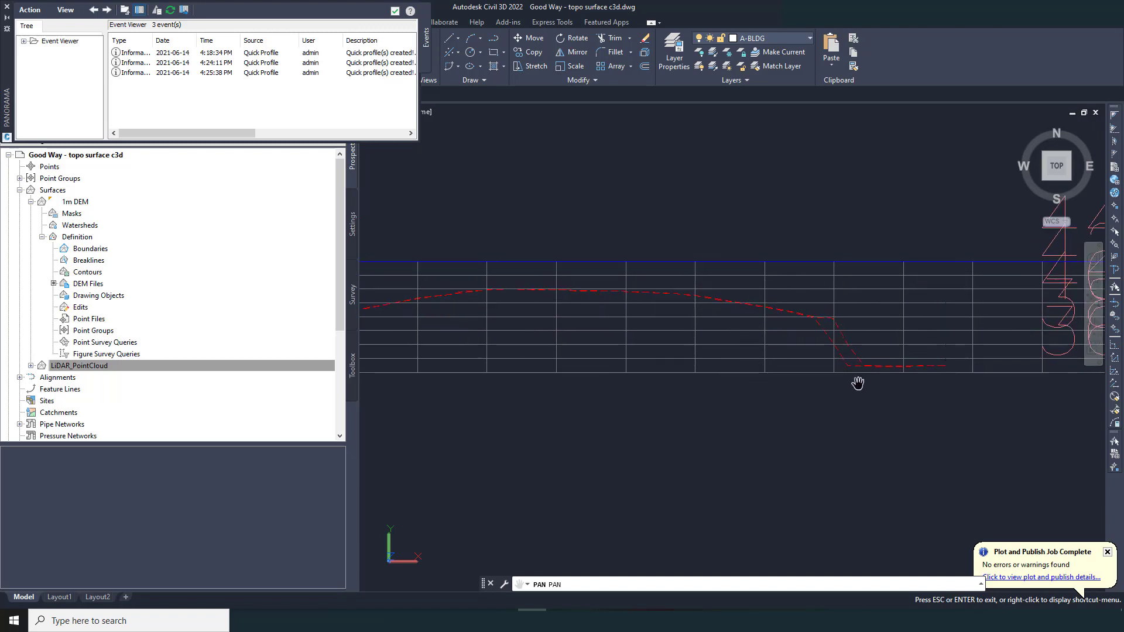
scroll(858, 381, up, 2)
drag(790, 399, 613, 420)
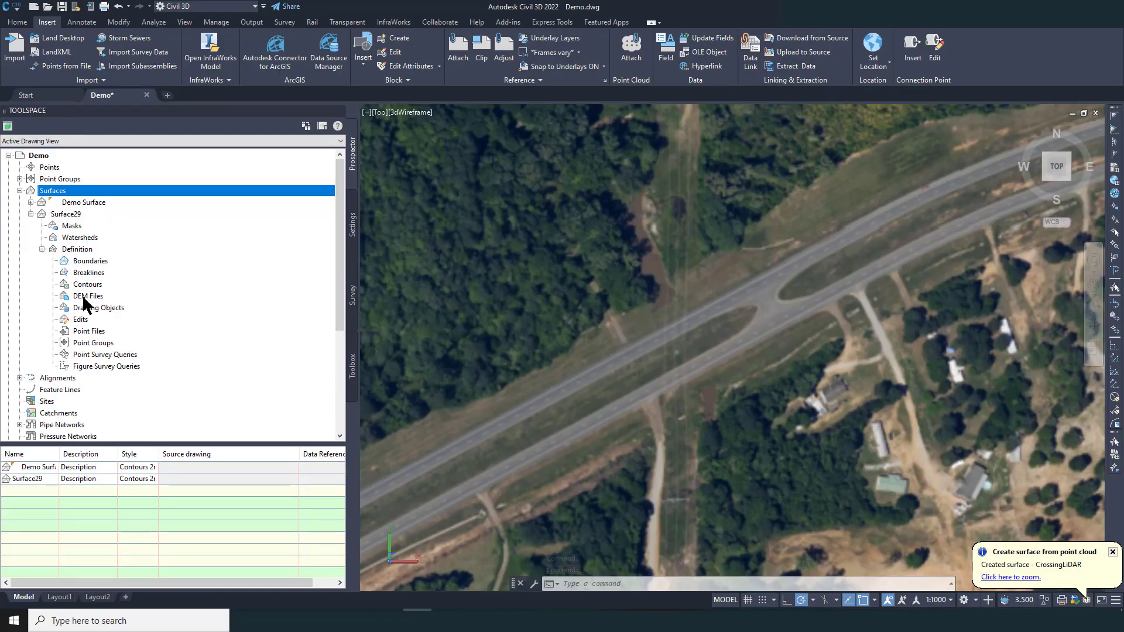
- Add 1.tif to Surface29's DEM Files definition and zoom in on the resulting contours
click(86, 296)
right_click(88, 298)
click(113, 306)
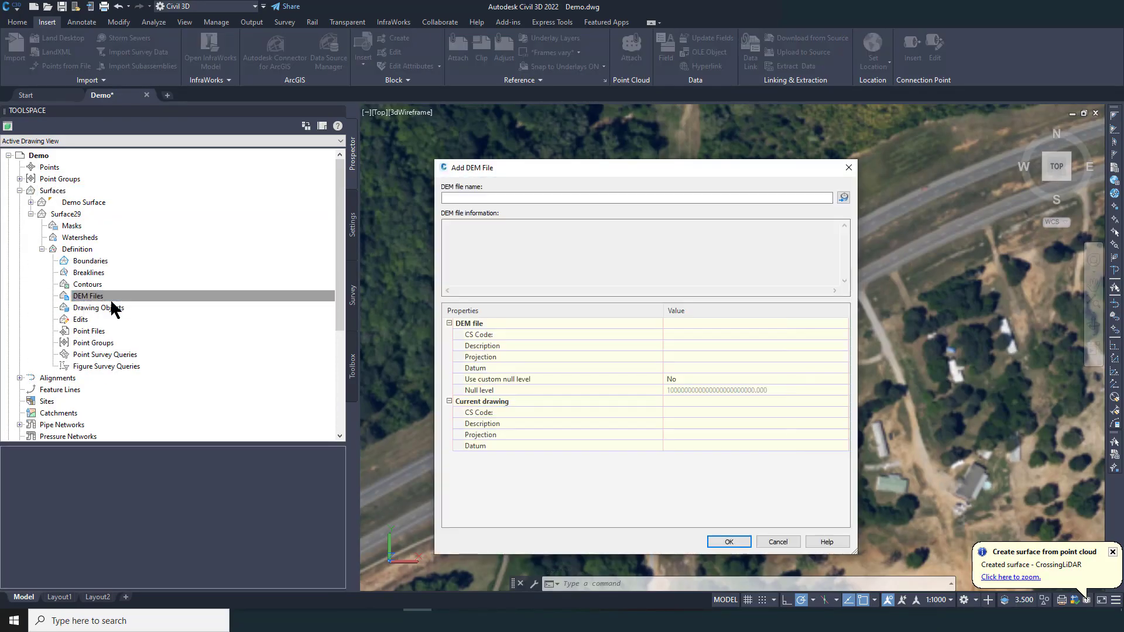
click(843, 197)
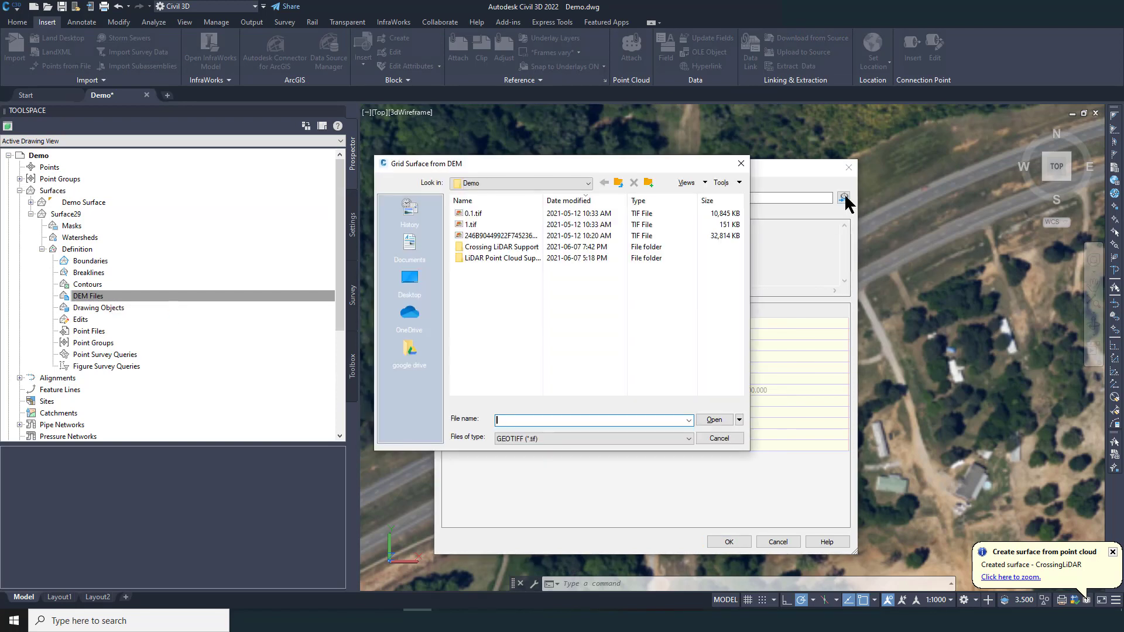
click(500, 223)
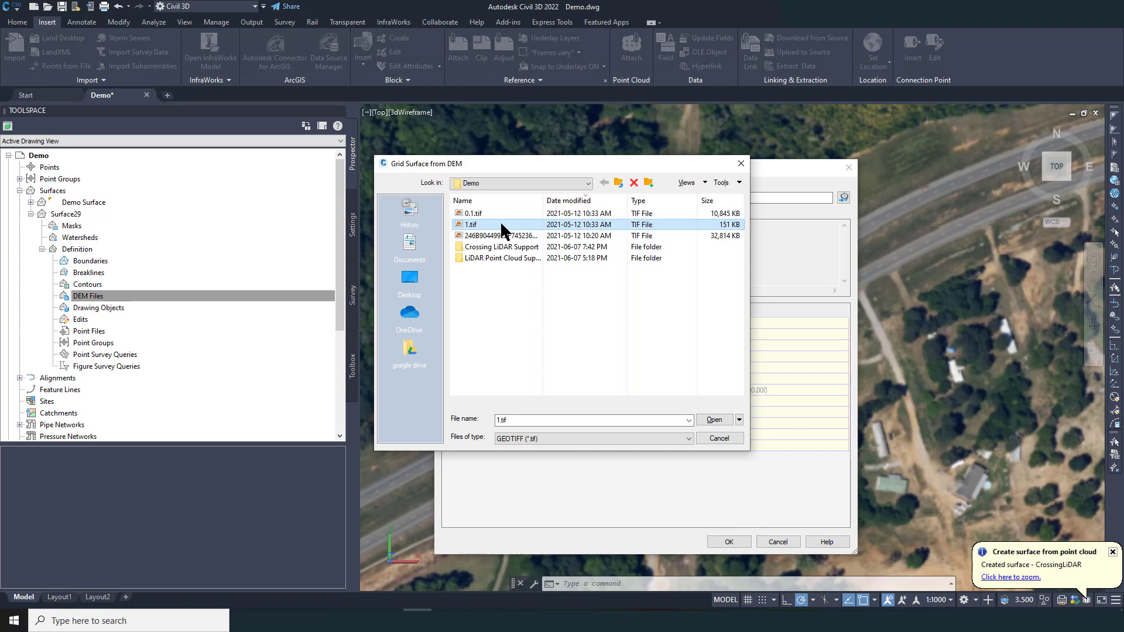
double_click(501, 224)
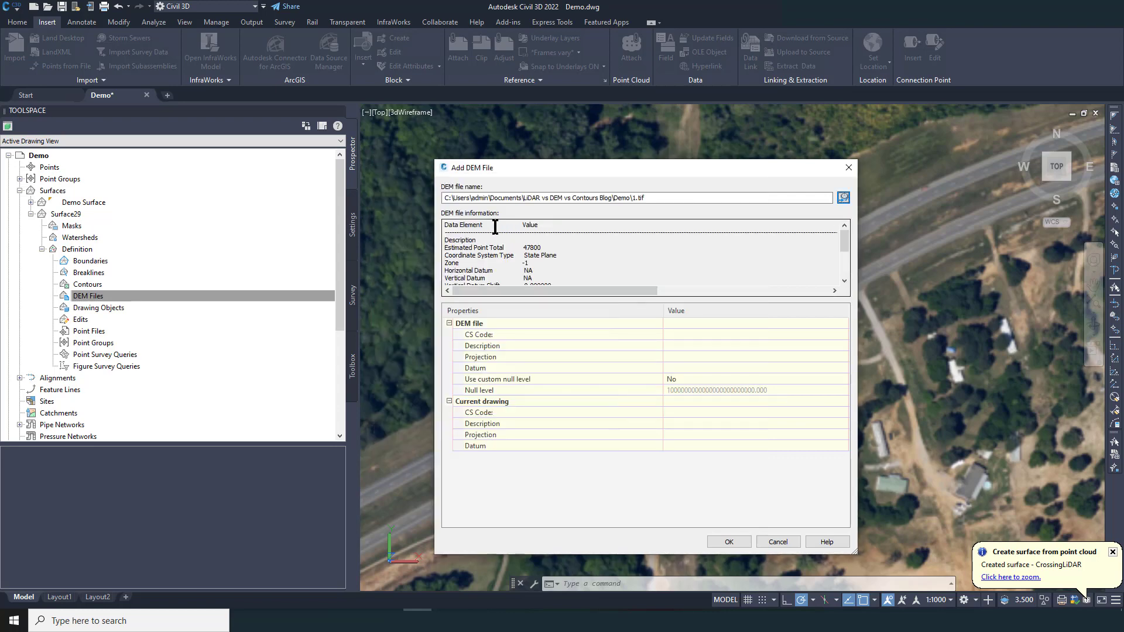
click(729, 544)
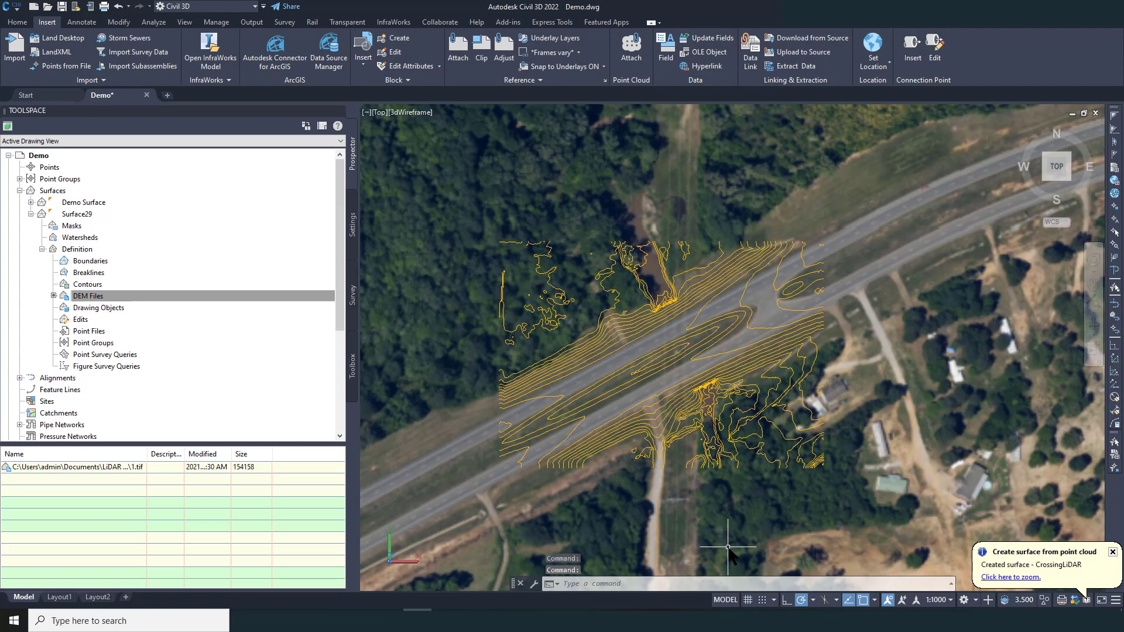
scroll(728, 443, up, 2)
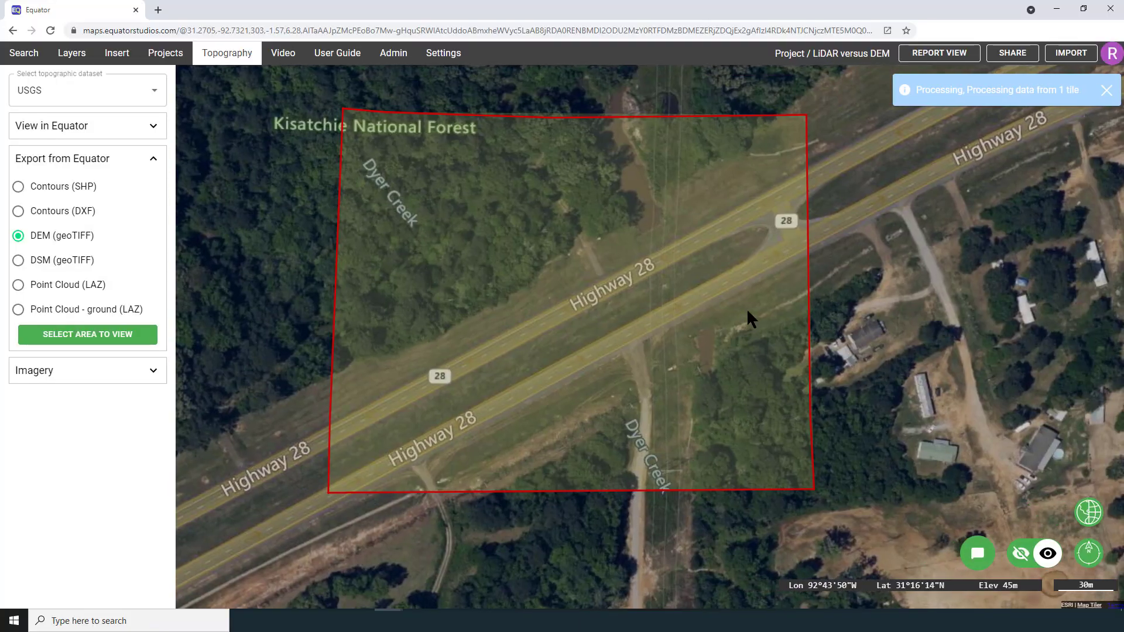
- Outline a first ground-only LAZ export area at the creek crossing and start its processing
scroll(746, 308, up, 3)
drag(751, 351, 712, 352)
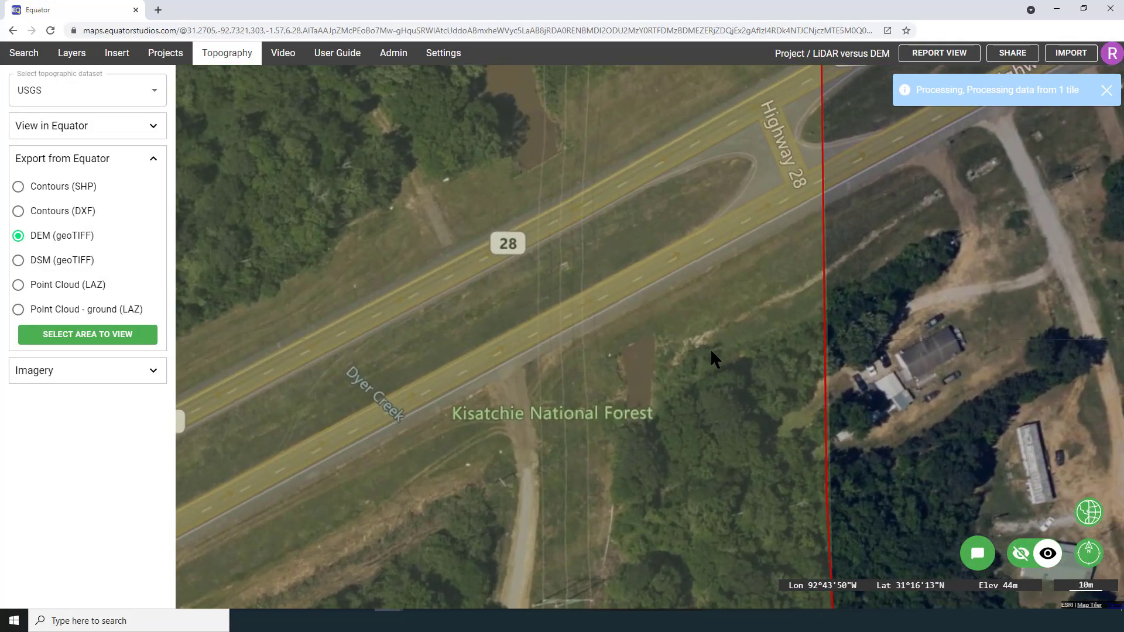
click(117, 308)
click(109, 337)
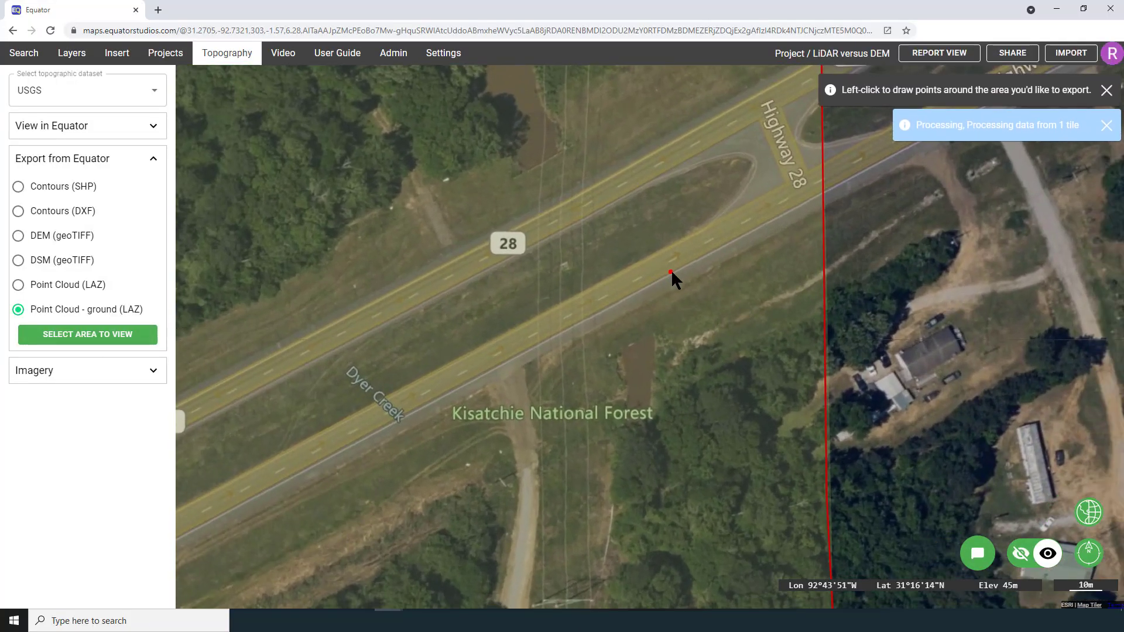
click(560, 329)
click(600, 426)
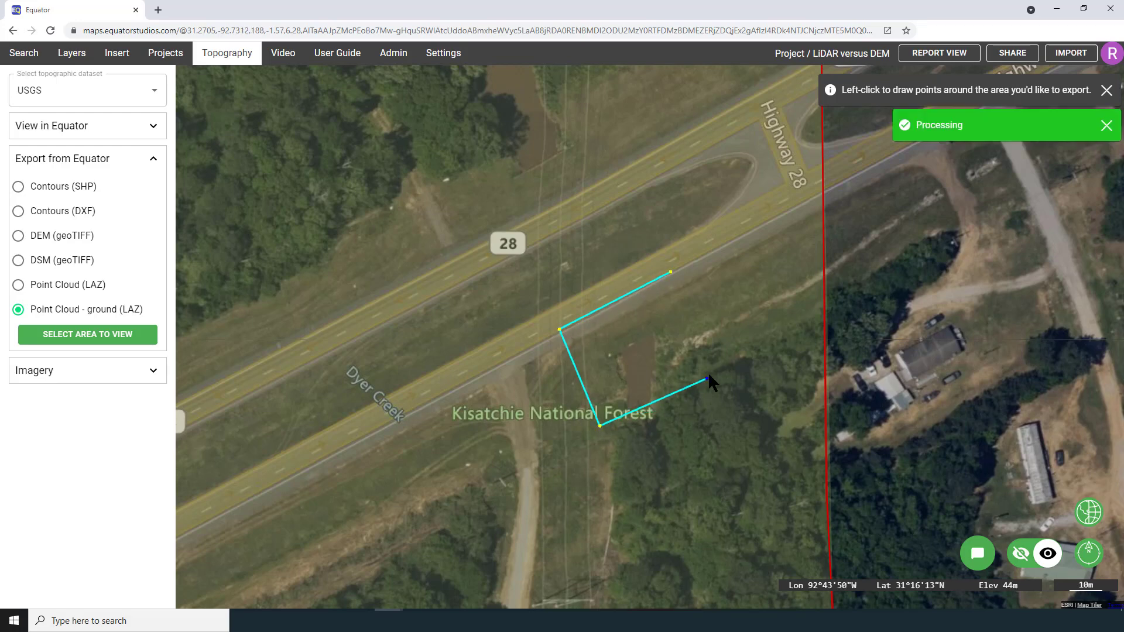
click(715, 367)
click(670, 271)
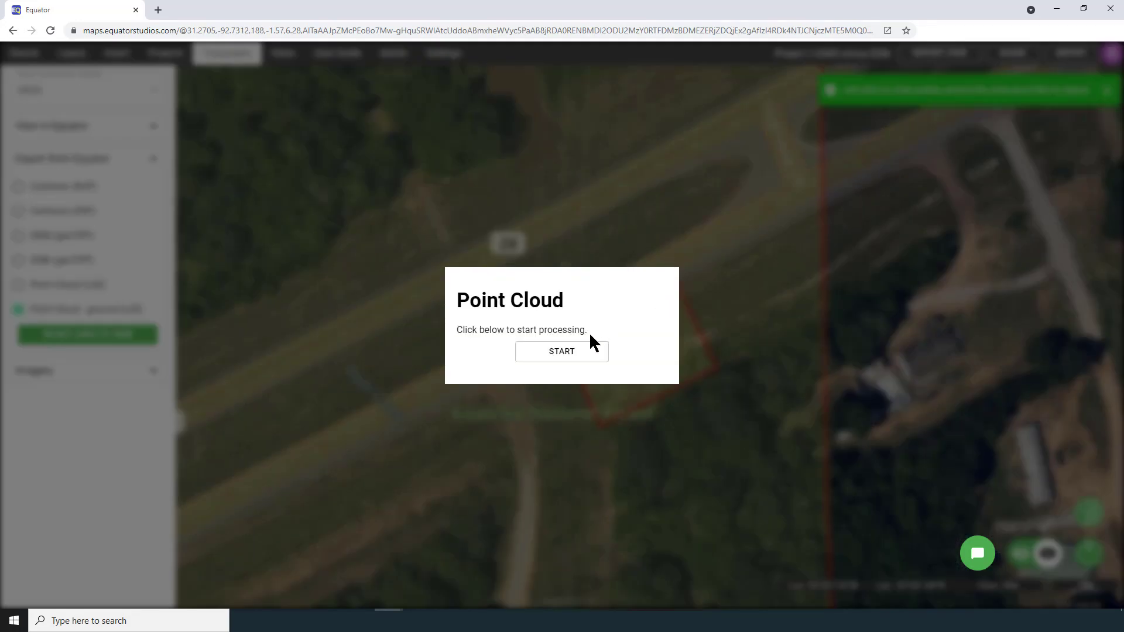
click(571, 348)
- Outline a second ground-only export area on the other side of Highway 28 and process it
click(130, 340)
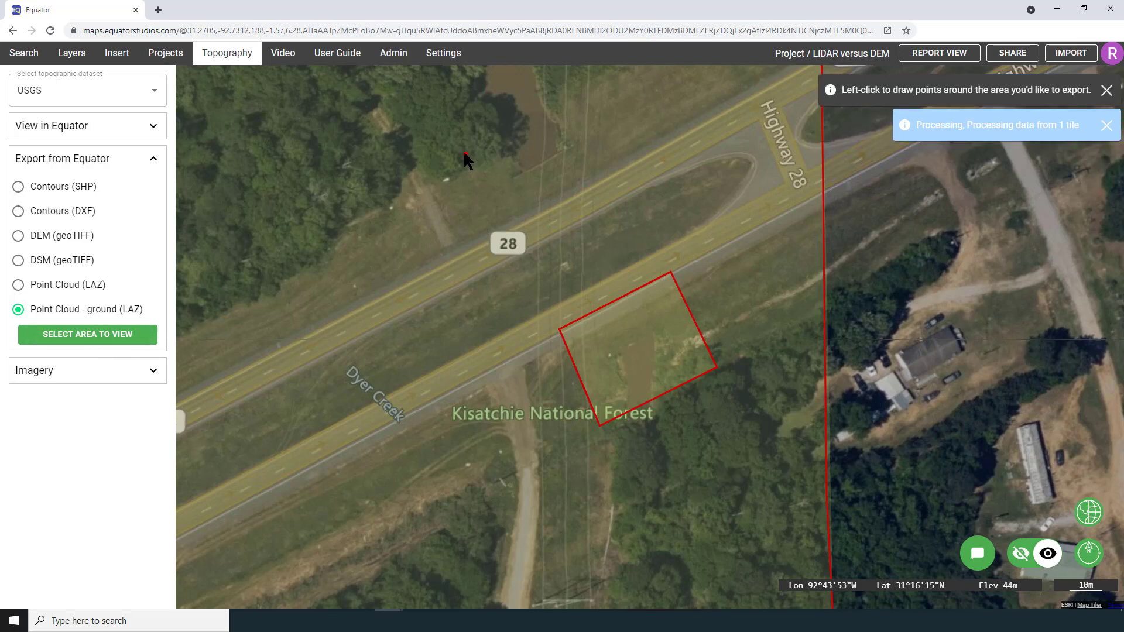
click(505, 220)
click(633, 158)
click(586, 78)
click(450, 141)
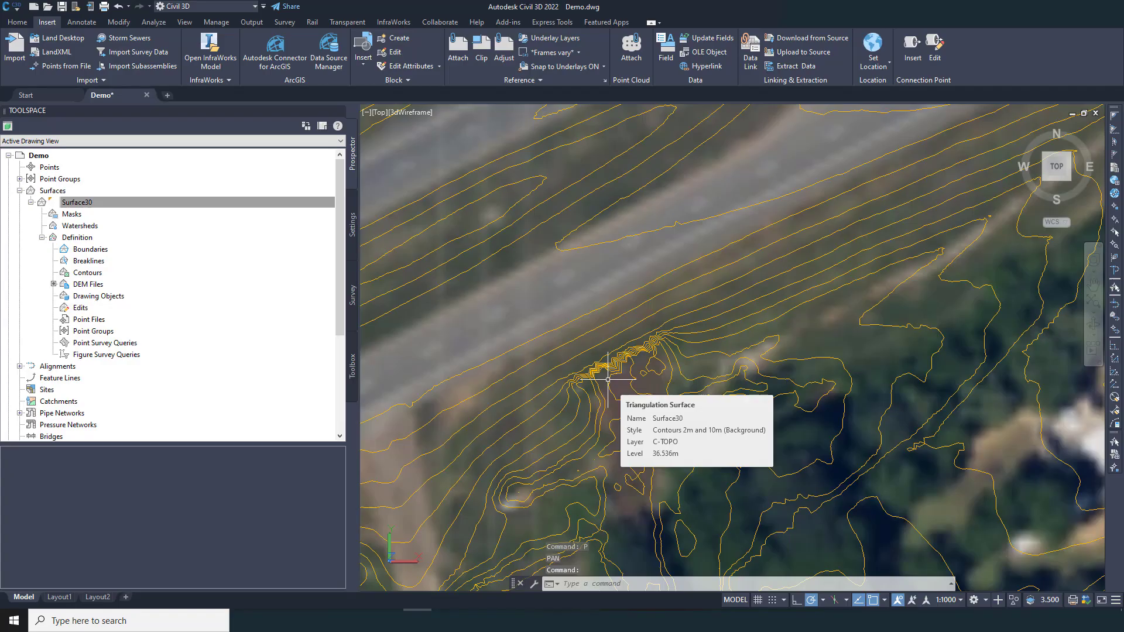
click(624, 51)
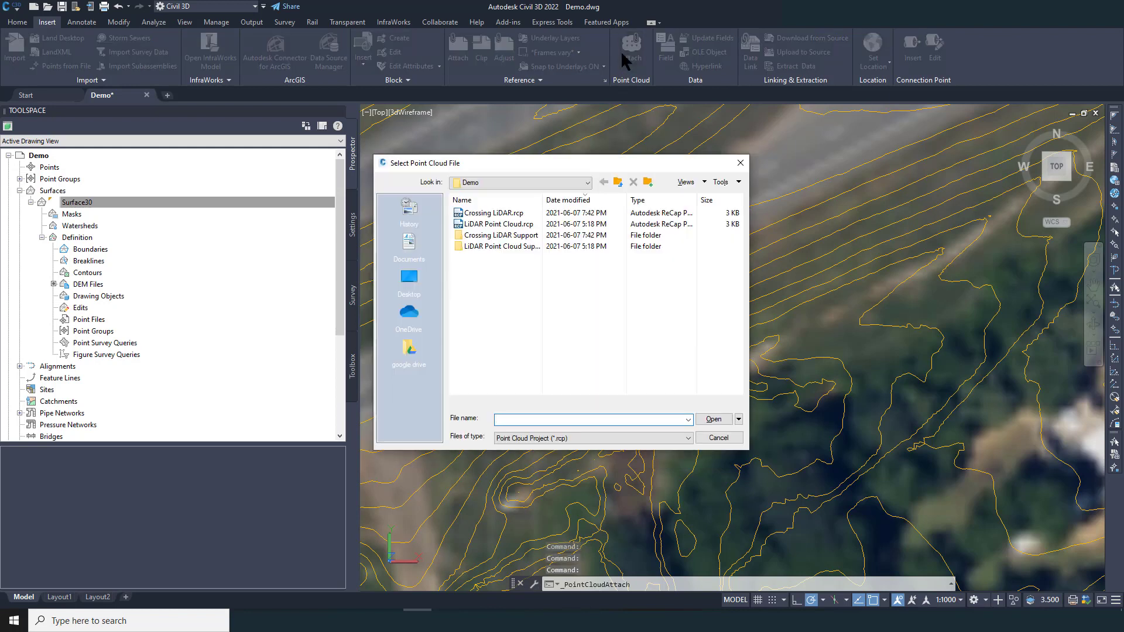
- Attach Crossing LiDAR.rcp, placing it on screen at the crossing
click(490, 215)
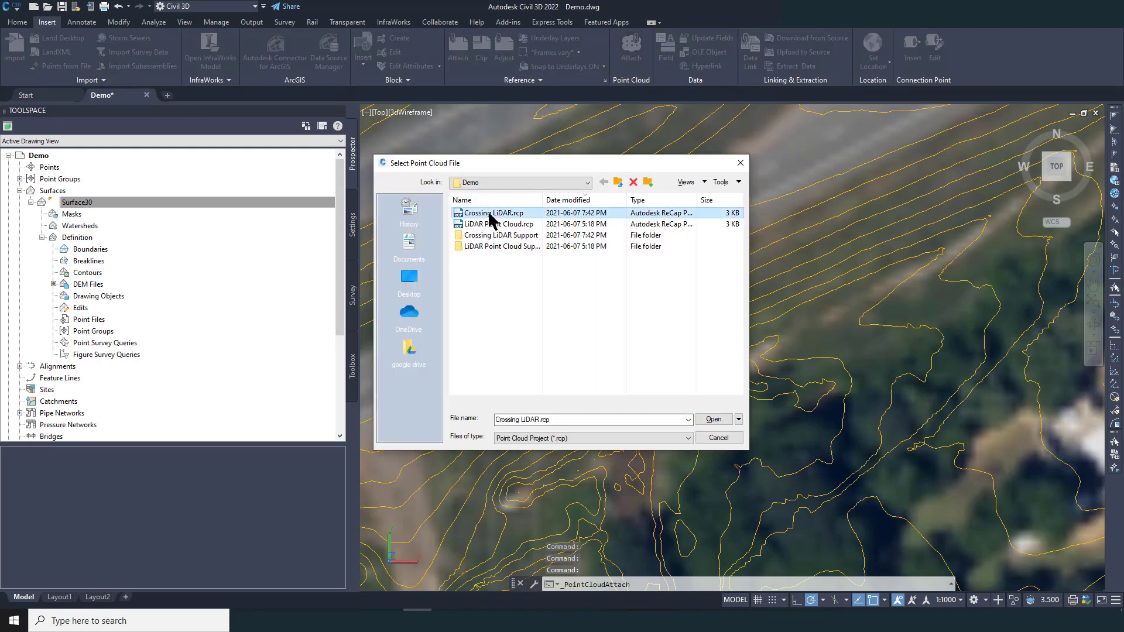
click(718, 420)
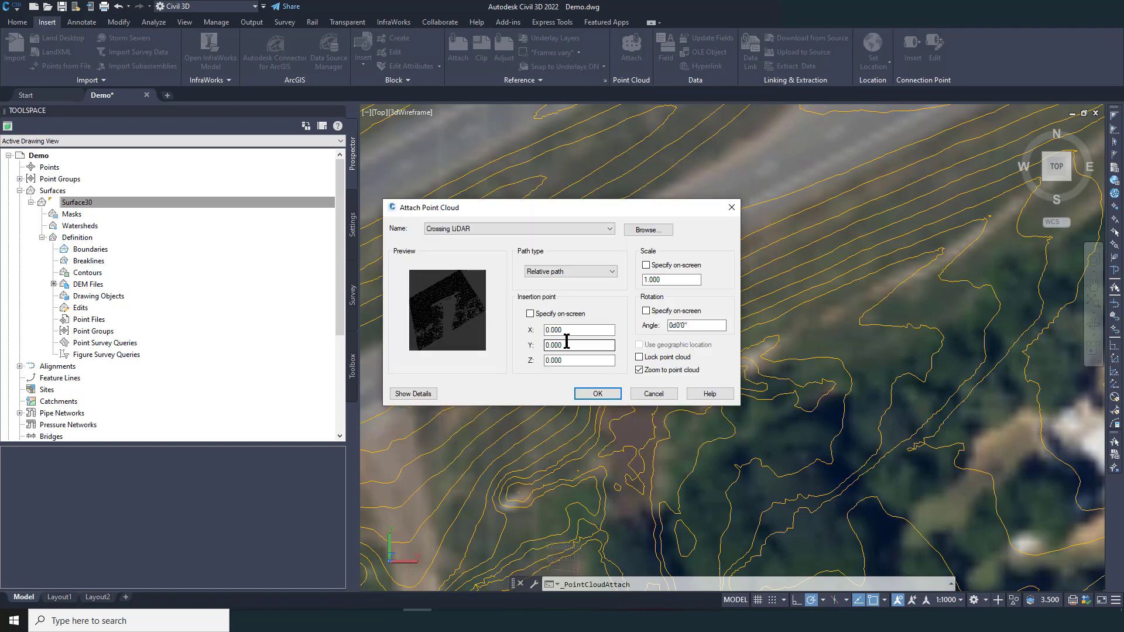
click(530, 314)
click(598, 393)
click(589, 397)
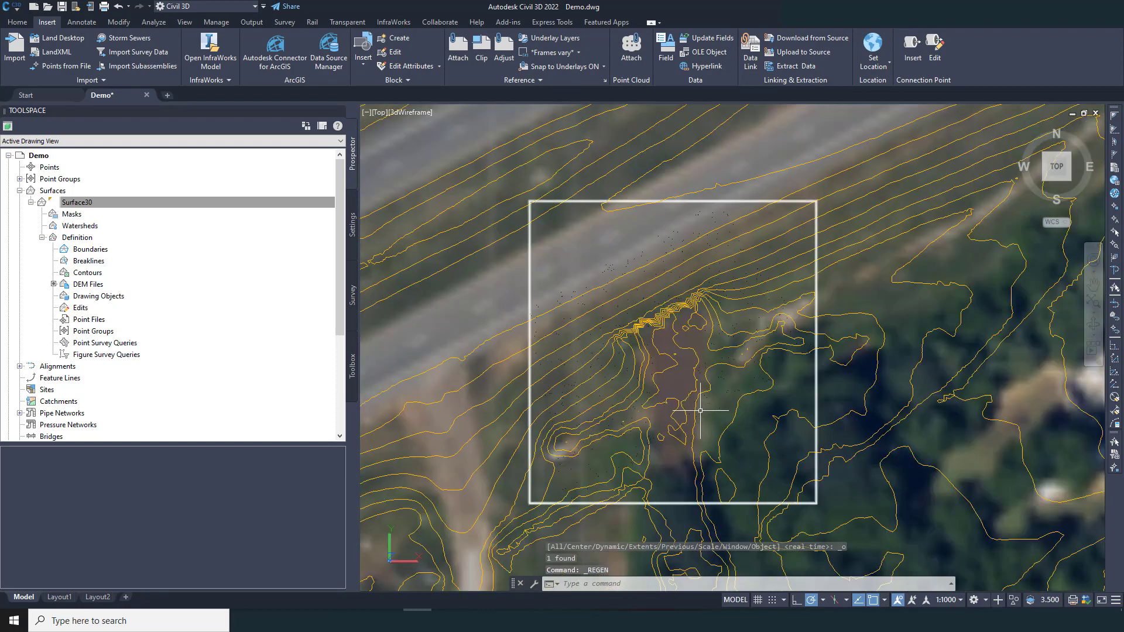
- Select the attached point cloud and raise its Level of Detail to full
click(702, 411)
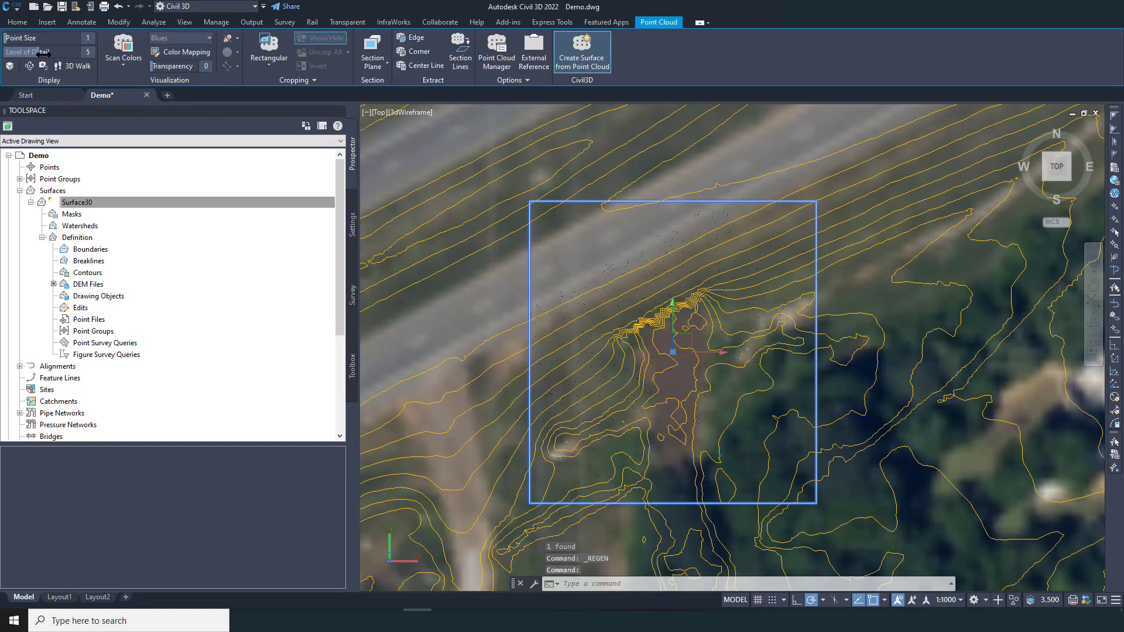
drag(35, 53, 194, 60)
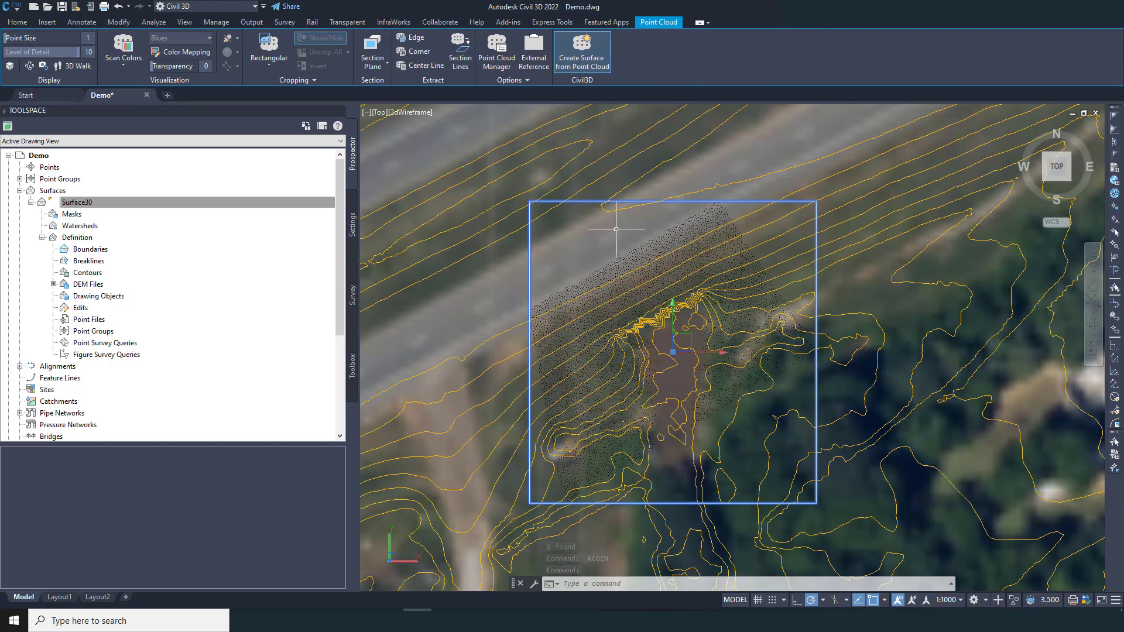
click(576, 54)
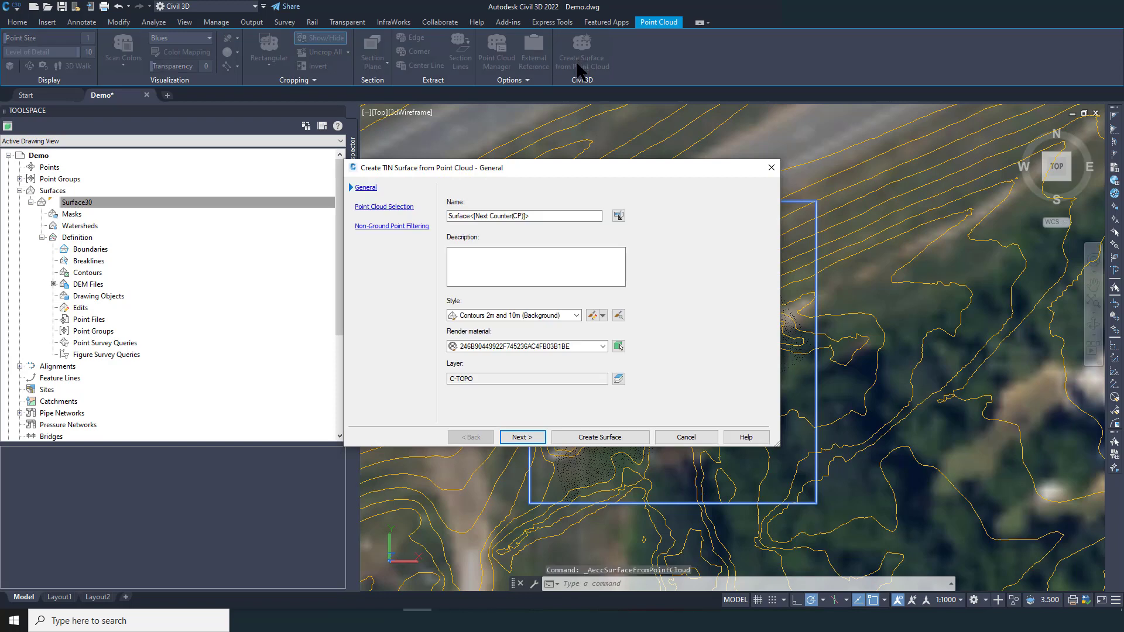
- Create TIN surface 'LiDAR Surface' with Contours 1m and 5m (Background) style and no point filtering
click(538, 315)
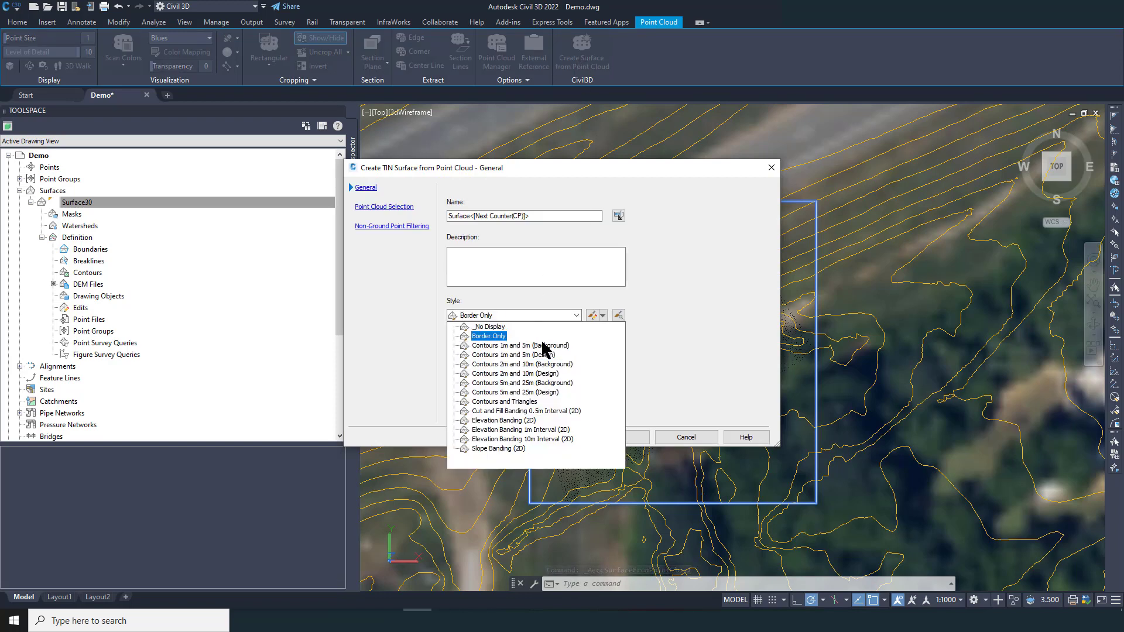
click(543, 344)
drag(492, 216, 447, 216)
text(LiDAR Surface)
click(390, 207)
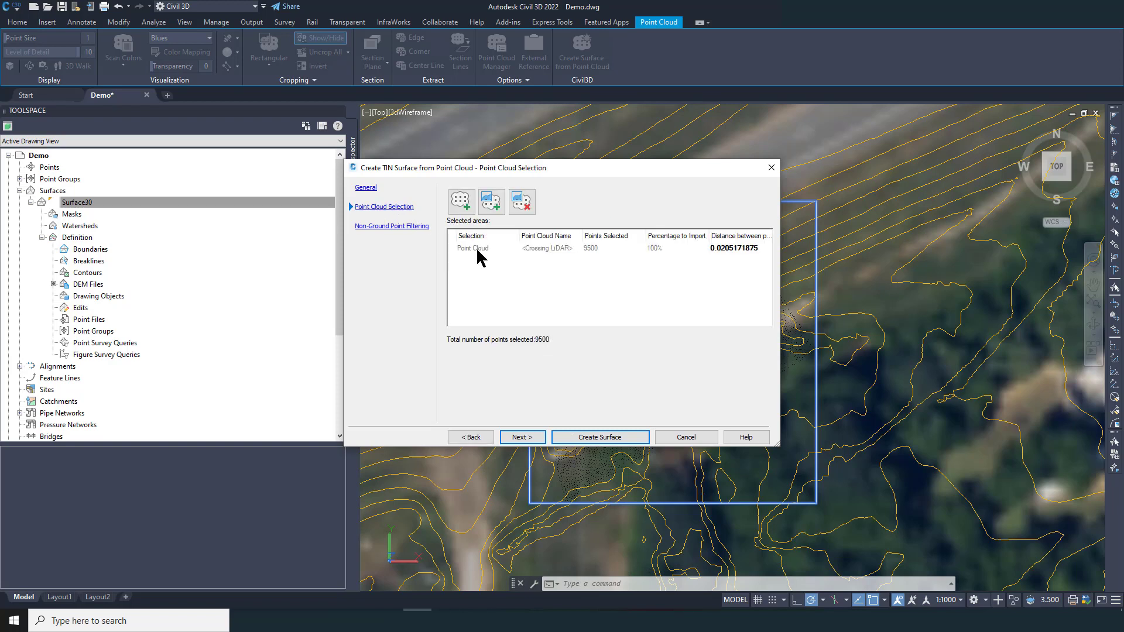
click(476, 247)
click(391, 226)
click(451, 251)
click(576, 437)
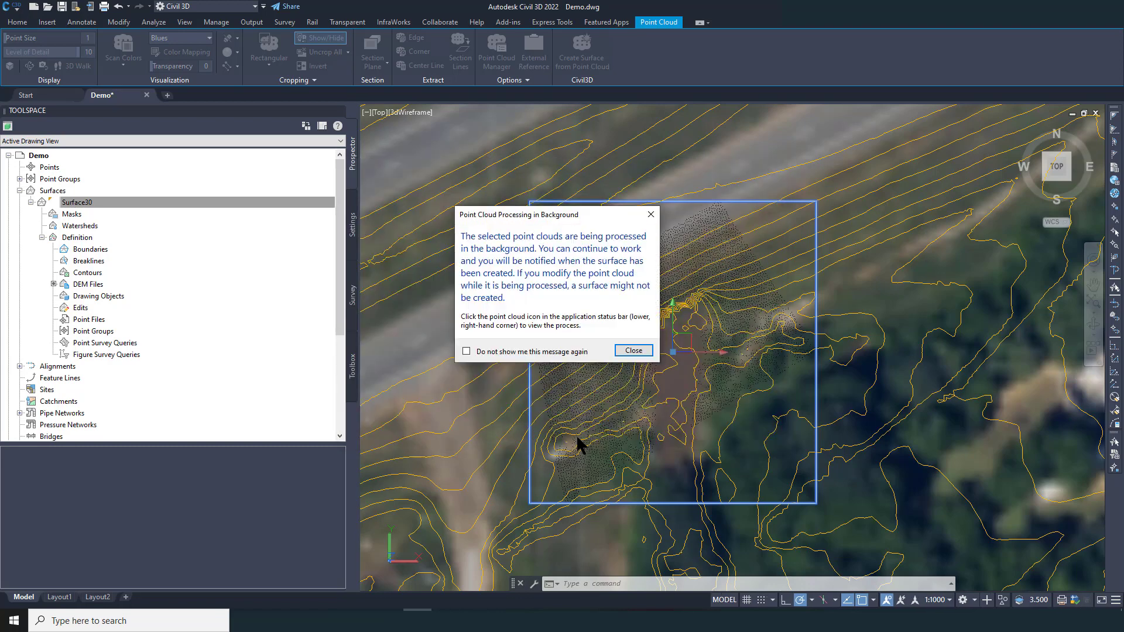
click(635, 351)
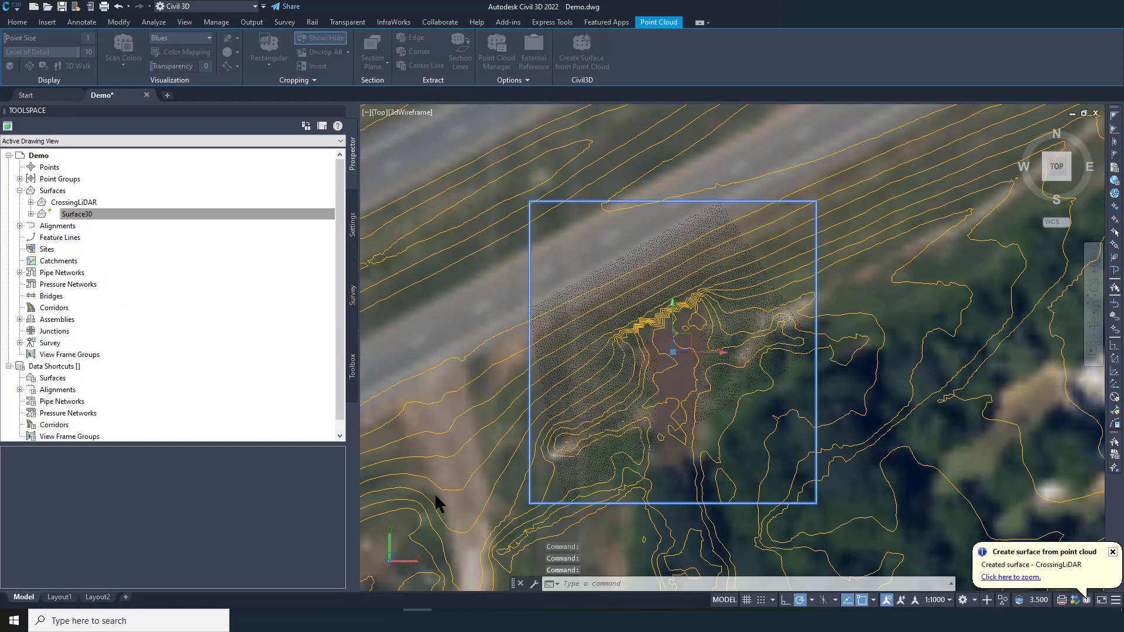
- Add a Paste Surface edit of CrossingLiDAR under Surface30's Definition > Edits
click(31, 214)
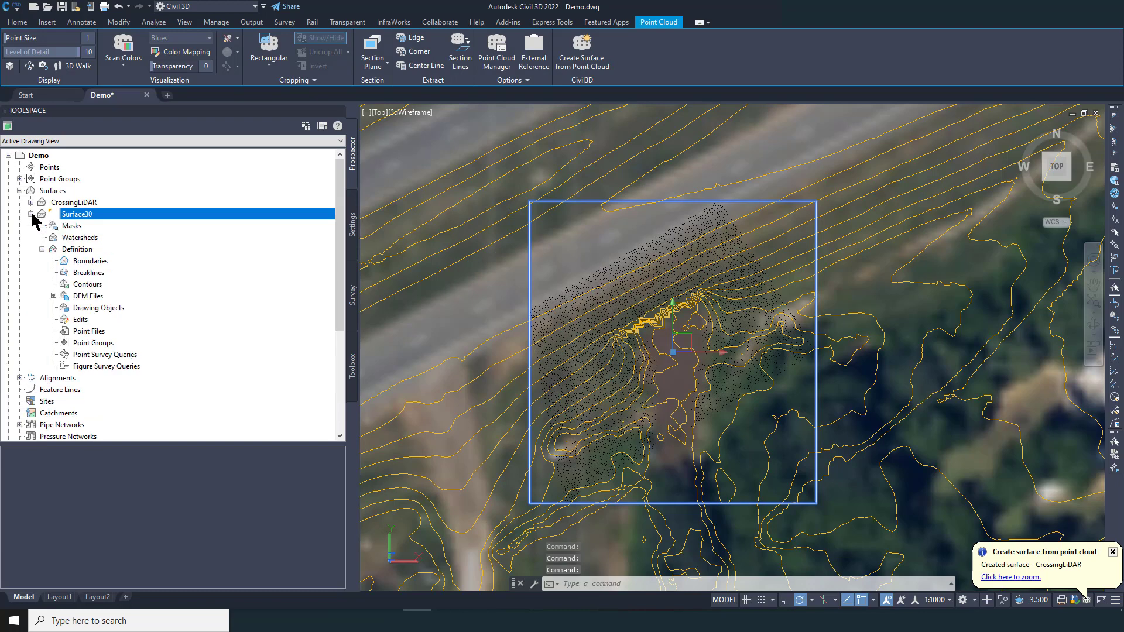
click(88, 321)
right_click(87, 322)
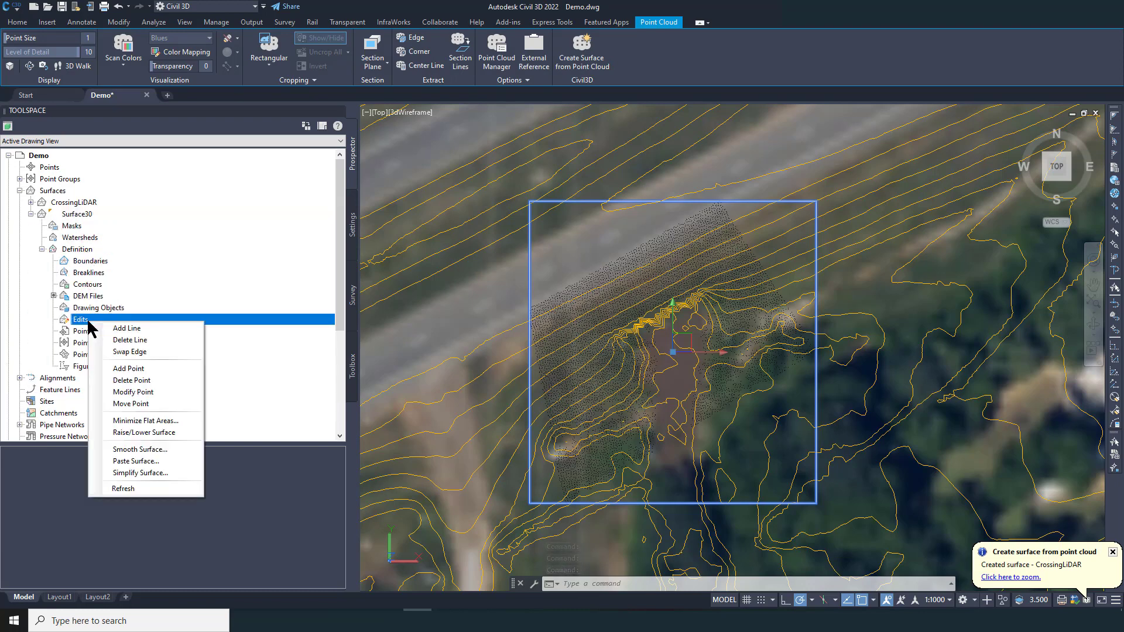
click(125, 462)
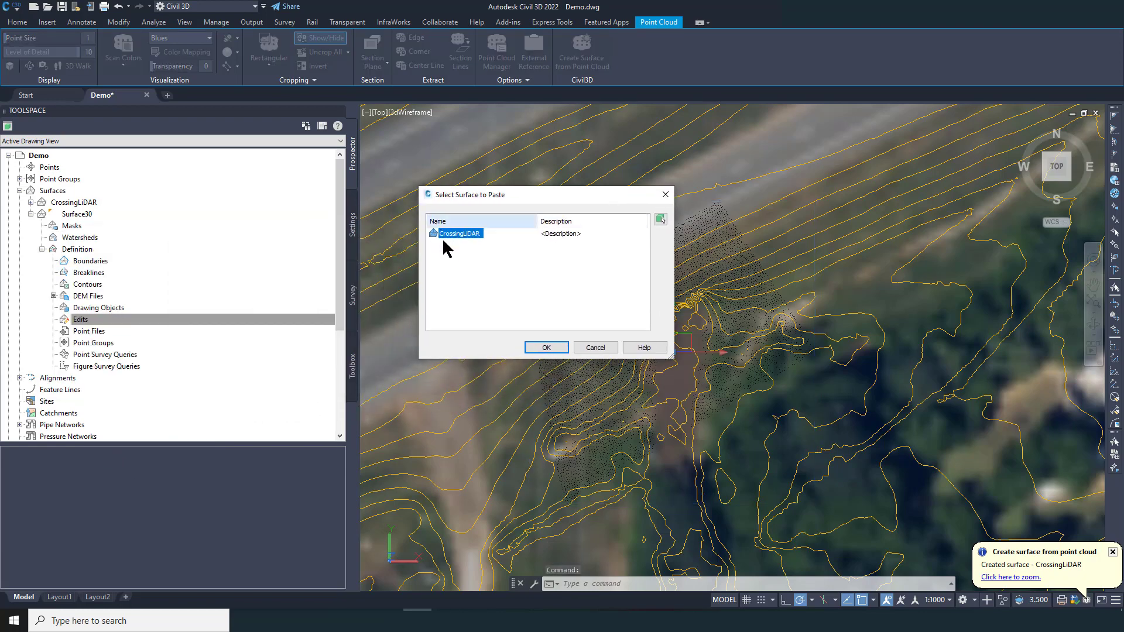
click(546, 348)
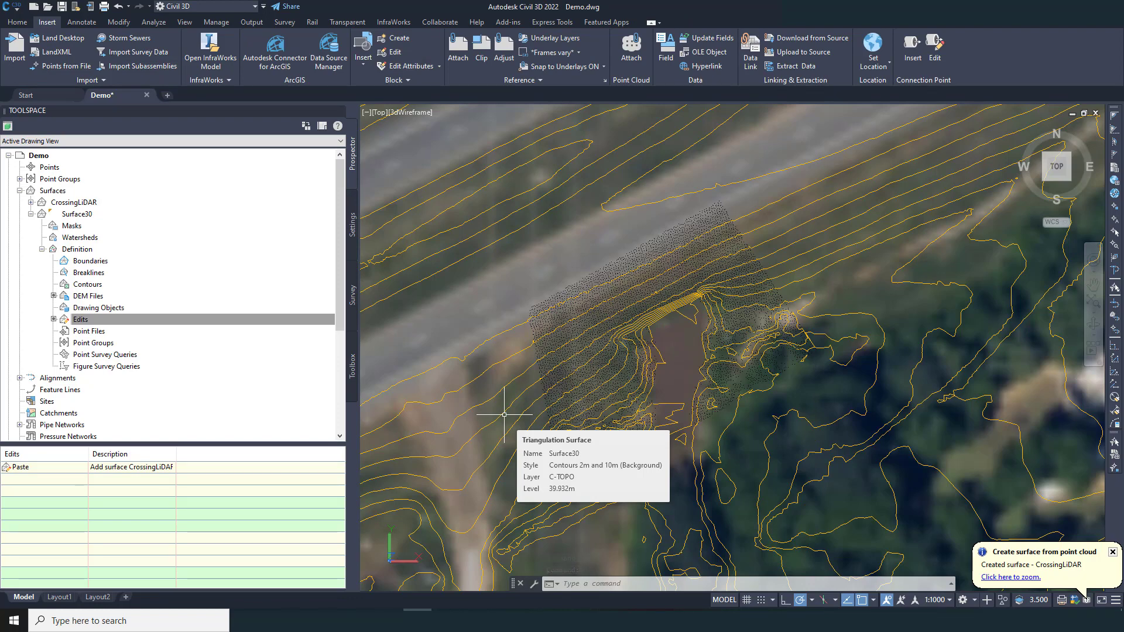
text(p)
key(Return)
scroll(582, 389, up, 1)
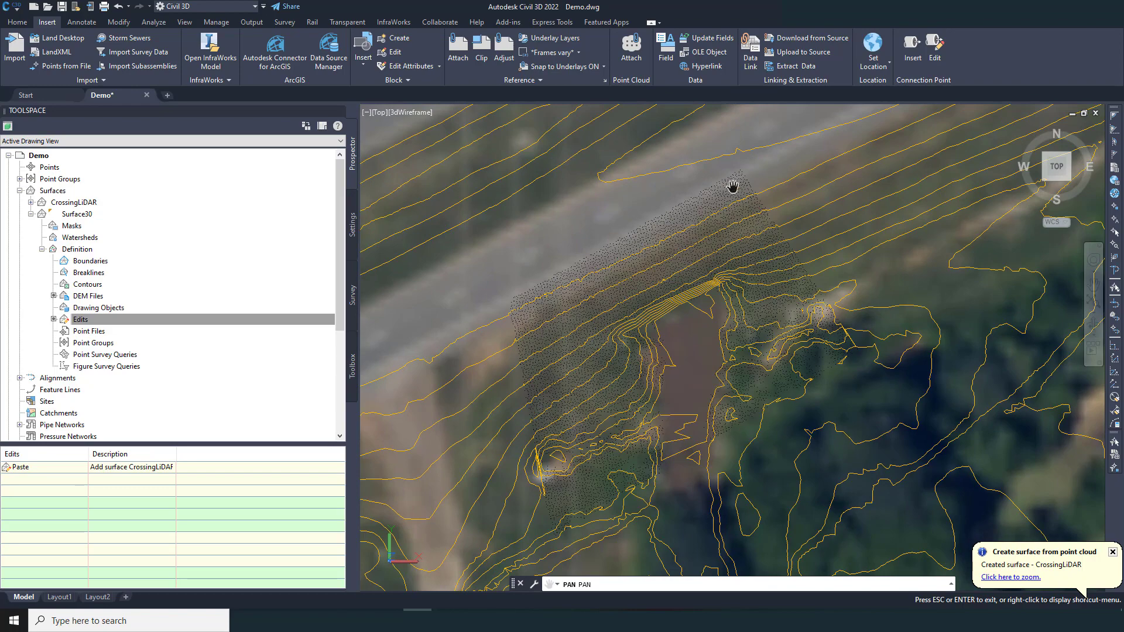
scroll(682, 301, up, 1)
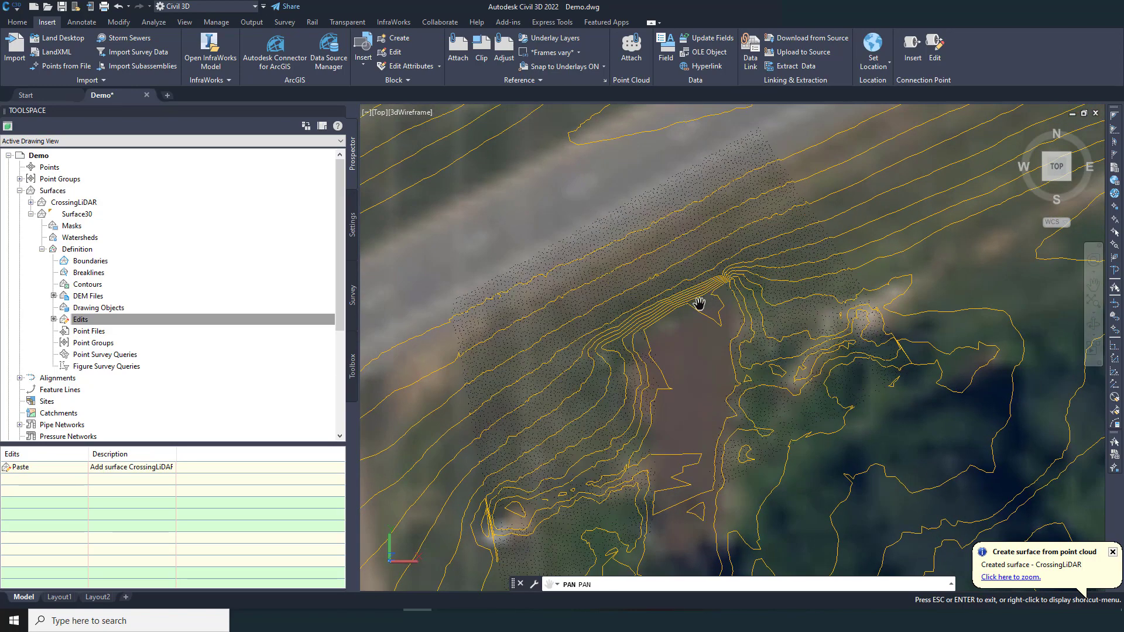
scroll(644, 330, down, 2)
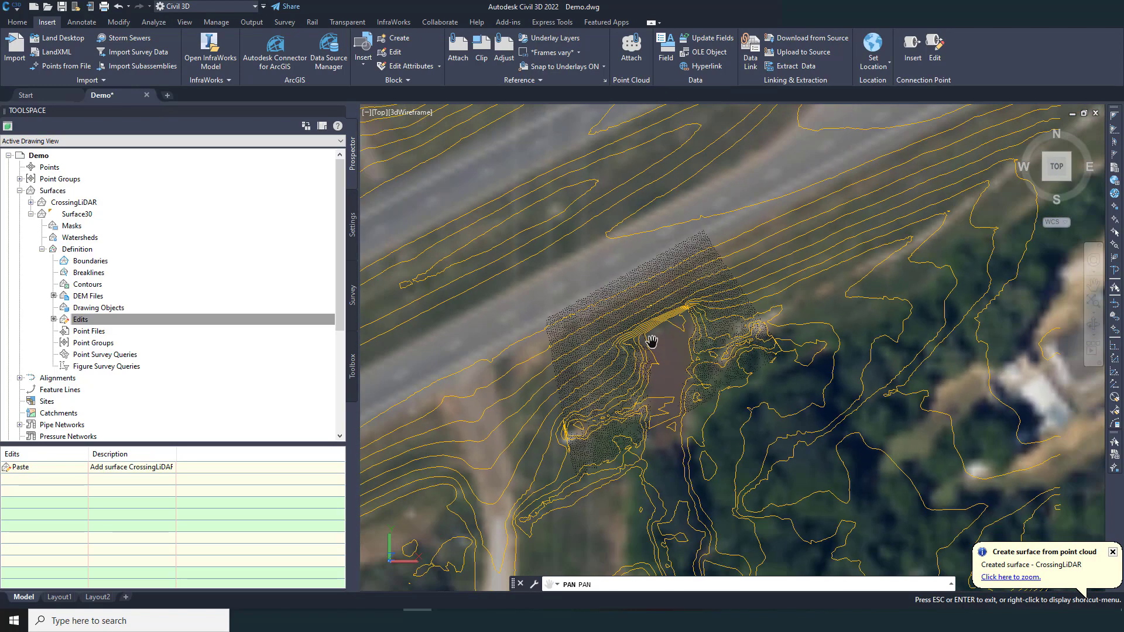
key(Escape)
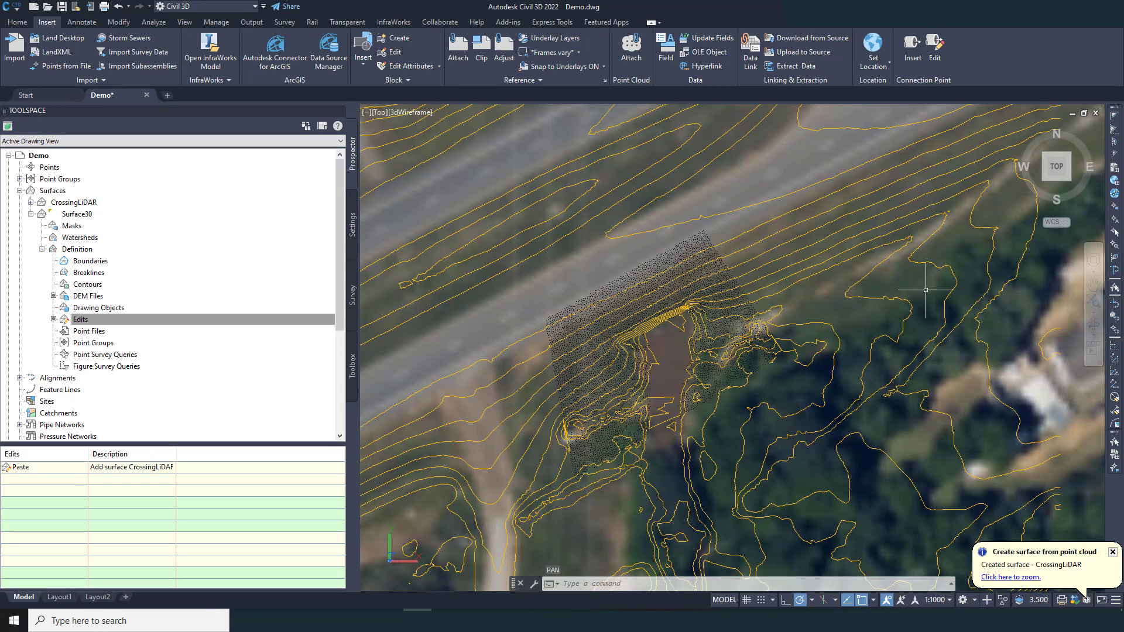
mouse_move(926, 290)
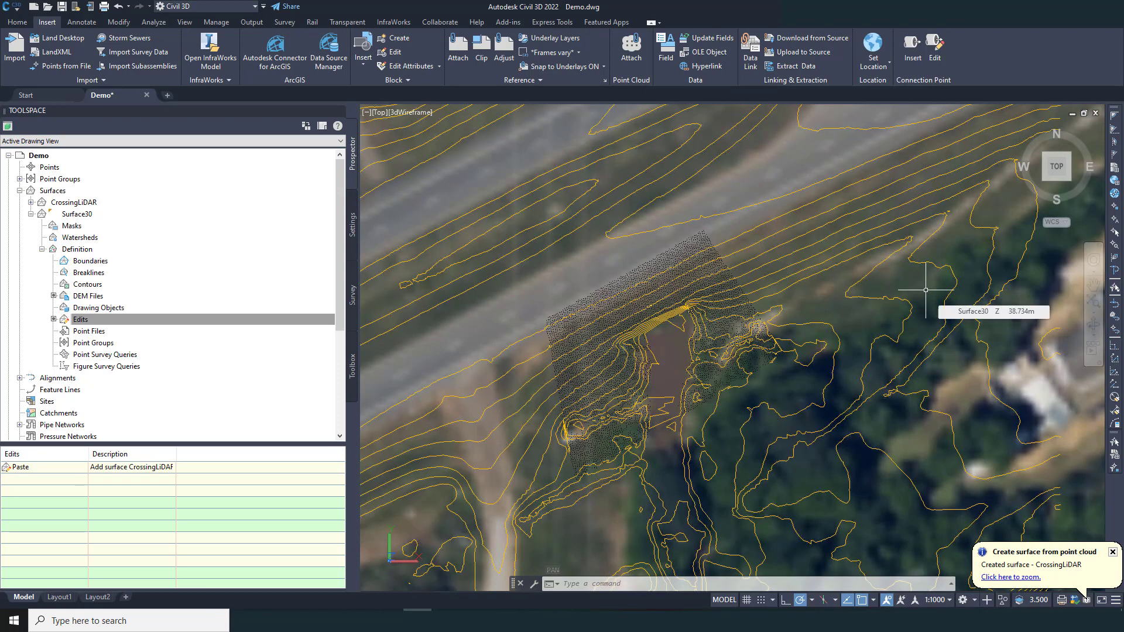